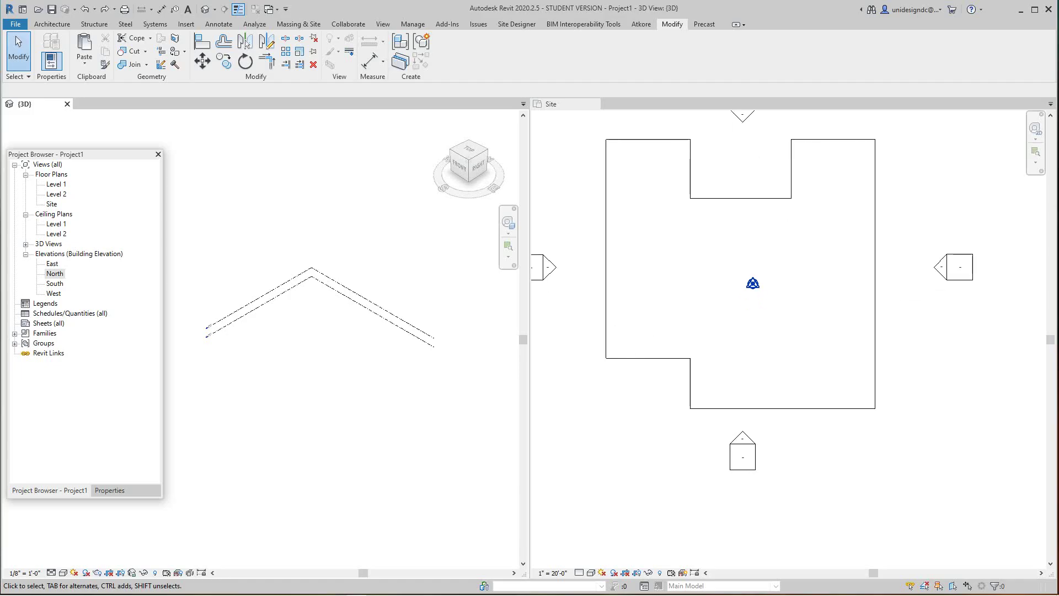
- Examine the building footprint in the Site plan alongside the levels in the 3D view
{"action": "left_click", "coordinate": [761, 362]}
{"action": "scroll", "coordinate": [775, 370], "scroll_direction": "down", "scroll_amount": 2}
{"action": "middle_click_drag", "start_coordinate": [775, 369], "coordinate": [784, 385]}
{"action": "middle_click_drag", "start_coordinate": [678, 251], "coordinate": [689, 289]}
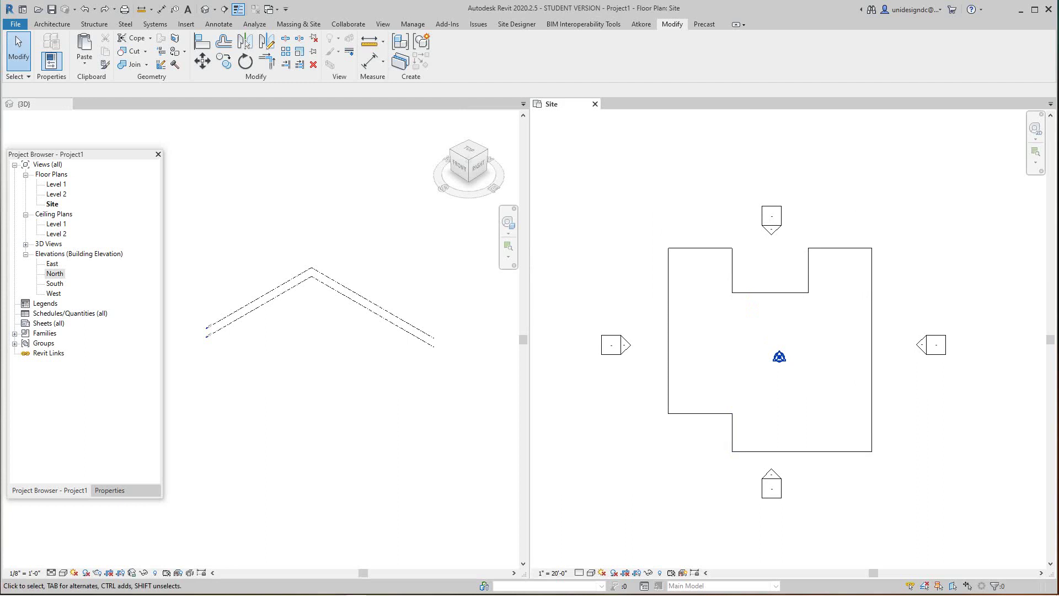
{"action": "scroll", "coordinate": [343, 345], "scroll_direction": "down", "scroll_amount": 2}
{"action": "scroll", "coordinate": [343, 345], "scroll_direction": "up", "scroll_amount": 2}
{"action": "left_click", "coordinate": [331, 359]}
{"action": "scroll", "coordinate": [324, 365], "scroll_direction": "down", "scroll_amount": 2}
{"action": "middle_click_drag", "start_coordinate": [335, 362], "coordinate": [311, 390]}
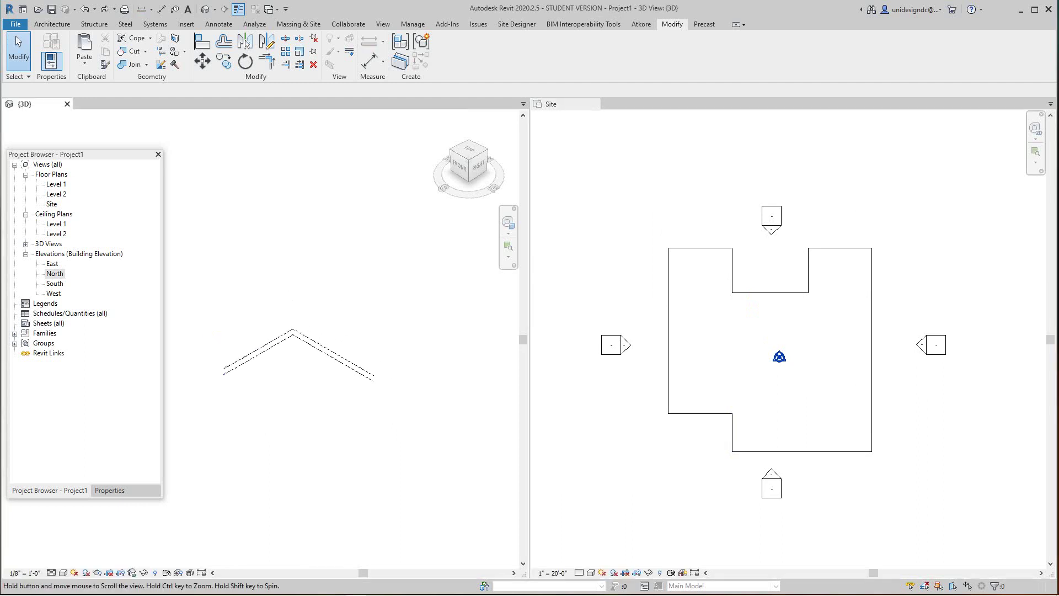
{"action": "scroll", "coordinate": [311, 390], "scroll_direction": "up", "scroll_amount": 2}
{"action": "scroll", "coordinate": [745, 441], "scroll_direction": "up", "scroll_amount": 2}
{"action": "scroll", "coordinate": [655, 455], "scroll_direction": "down", "scroll_amount": 1}
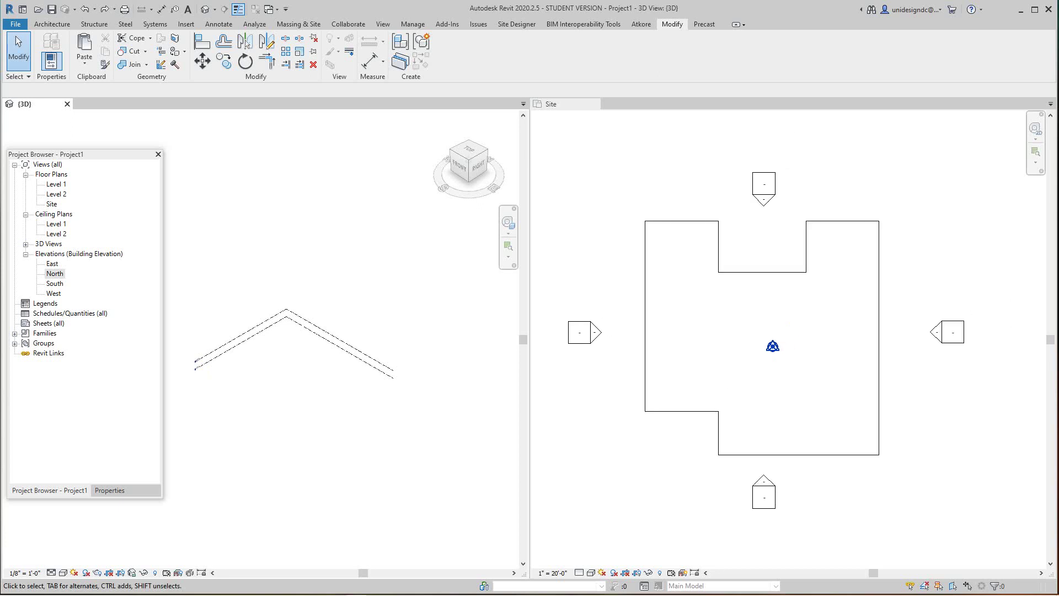
{"action": "left_click", "coordinate": [656, 441]}
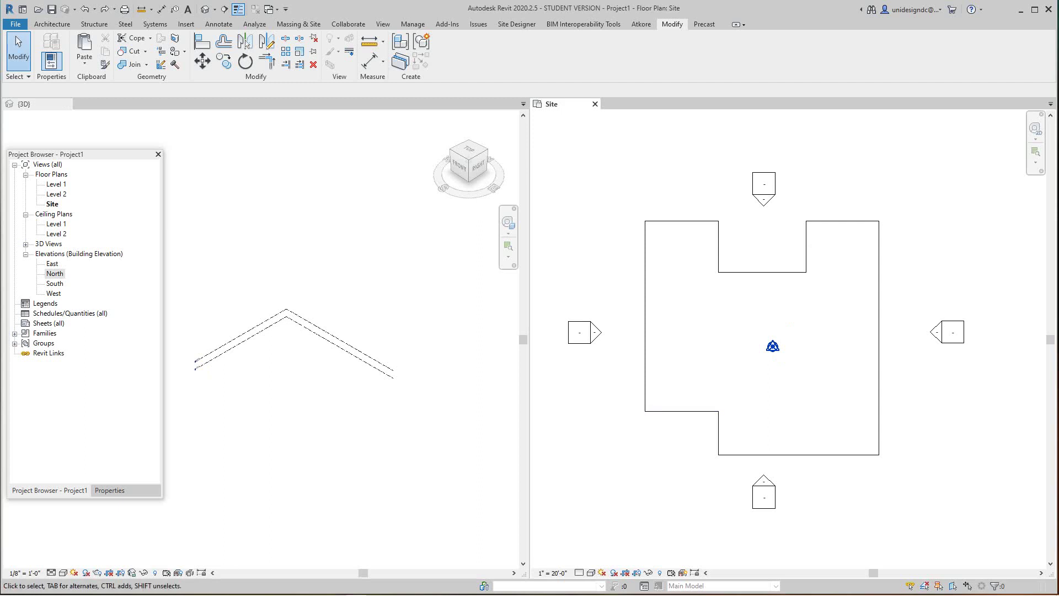
{"action": "scroll", "coordinate": [800, 390], "scroll_direction": "down", "scroll_amount": 1}
{"action": "middle_click_drag", "start_coordinate": [800, 391], "coordinate": [791, 412]}
{"action": "scroll", "coordinate": [629, 262], "scroll_direction": "up", "scroll_amount": 1}
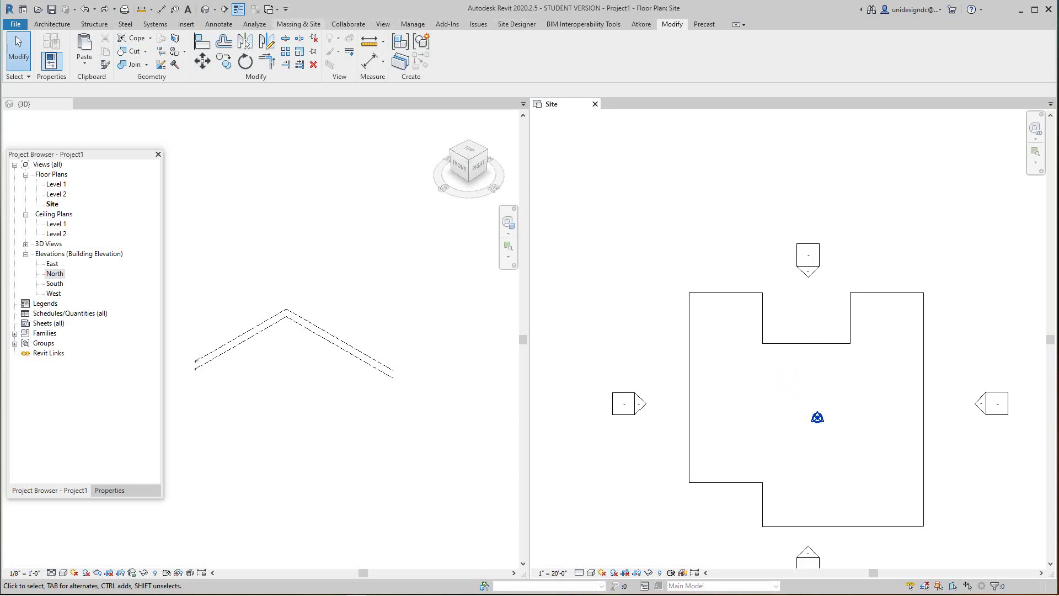
- Start a new in-place mass from the Site floor plan
{"action": "left_click", "coordinate": [299, 25]}
{"action": "left_click", "coordinate": [114, 50]}
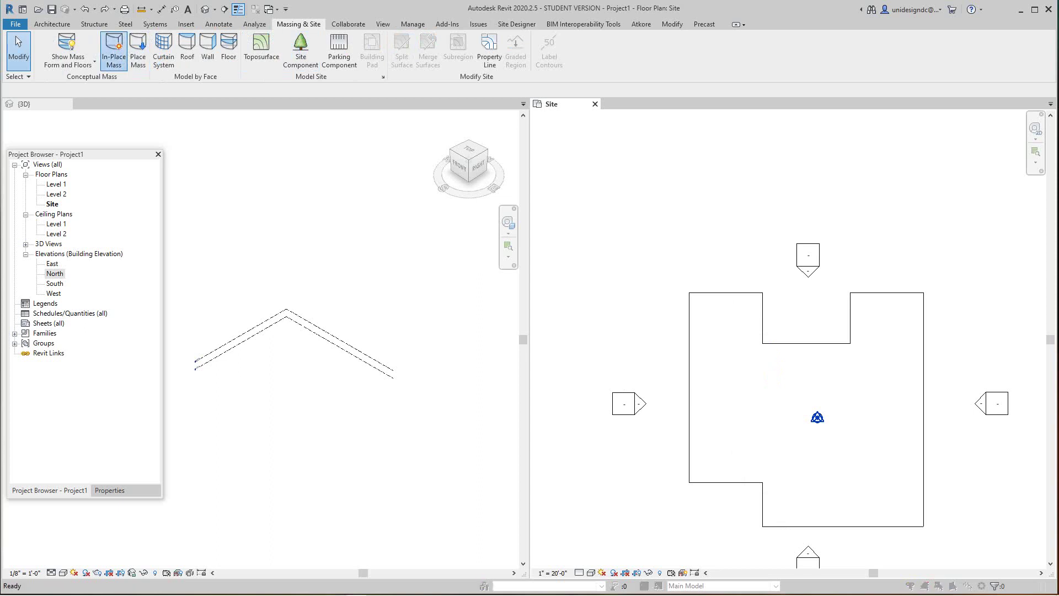
{"action": "left_click", "coordinate": [839, 231]}
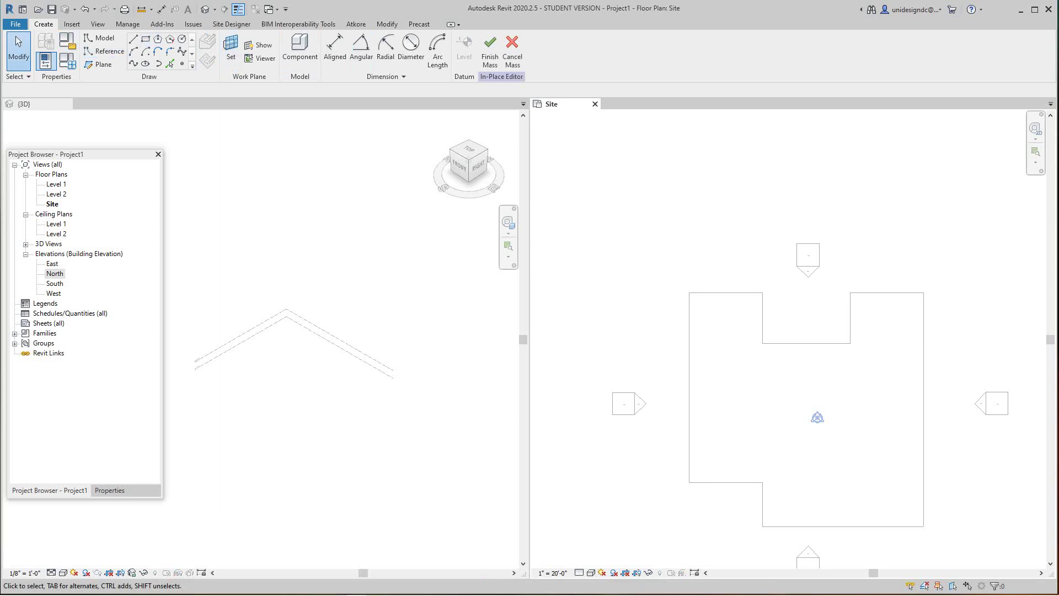
- Trace all ten edges of the building footprint as model lines on Level 1 with Pick Lines
{"action": "left_click", "coordinate": [170, 63]}
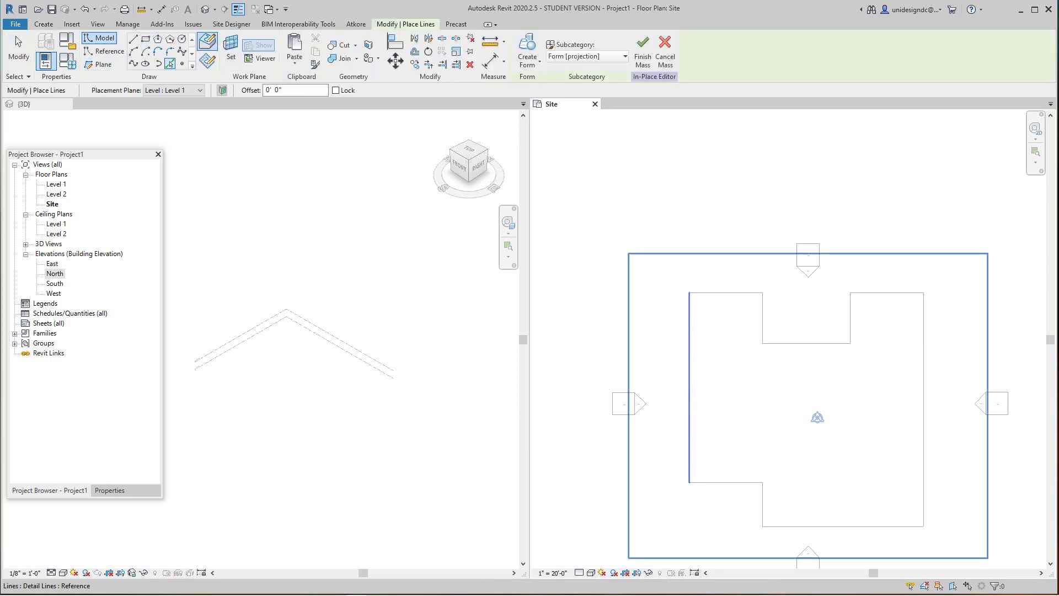
{"action": "left_click", "coordinate": [675, 373]}
{"action": "left_click", "coordinate": [742, 282]}
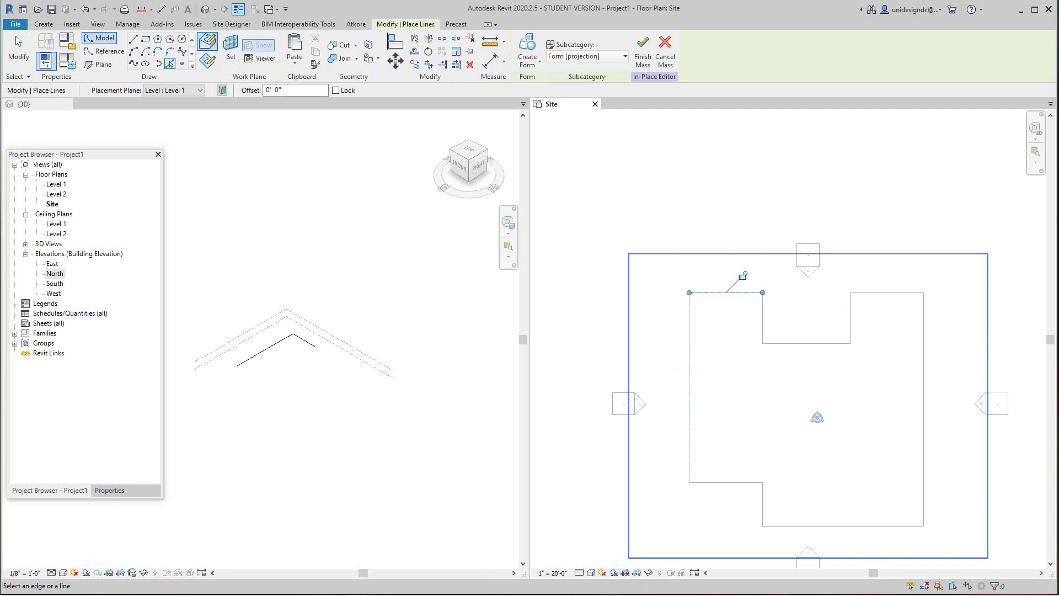
{"action": "left_click", "coordinate": [763, 319]}
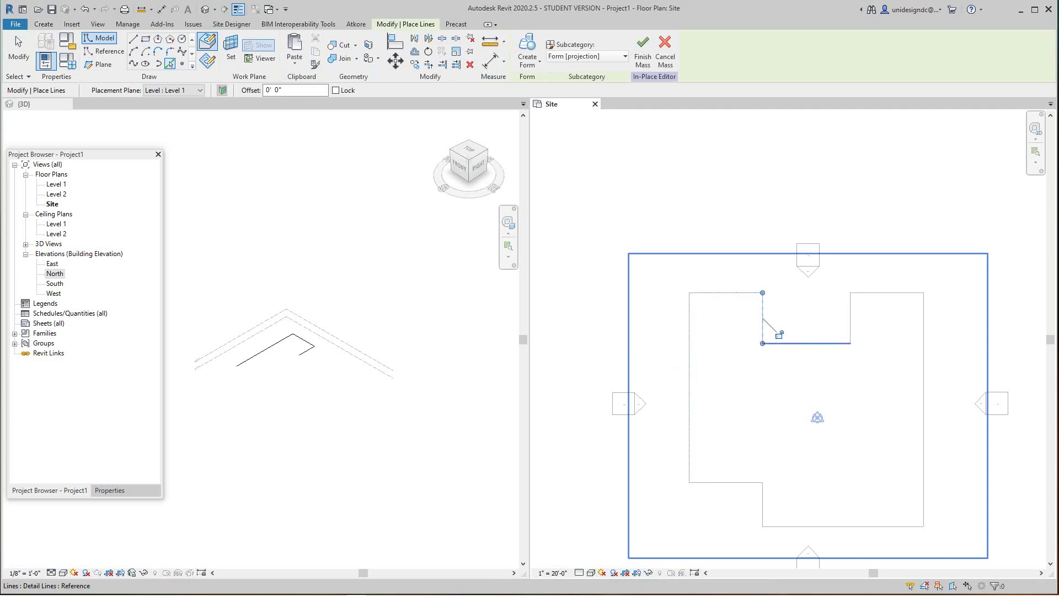
{"action": "left_click", "coordinate": [778, 344]}
{"action": "left_click", "coordinate": [843, 319]}
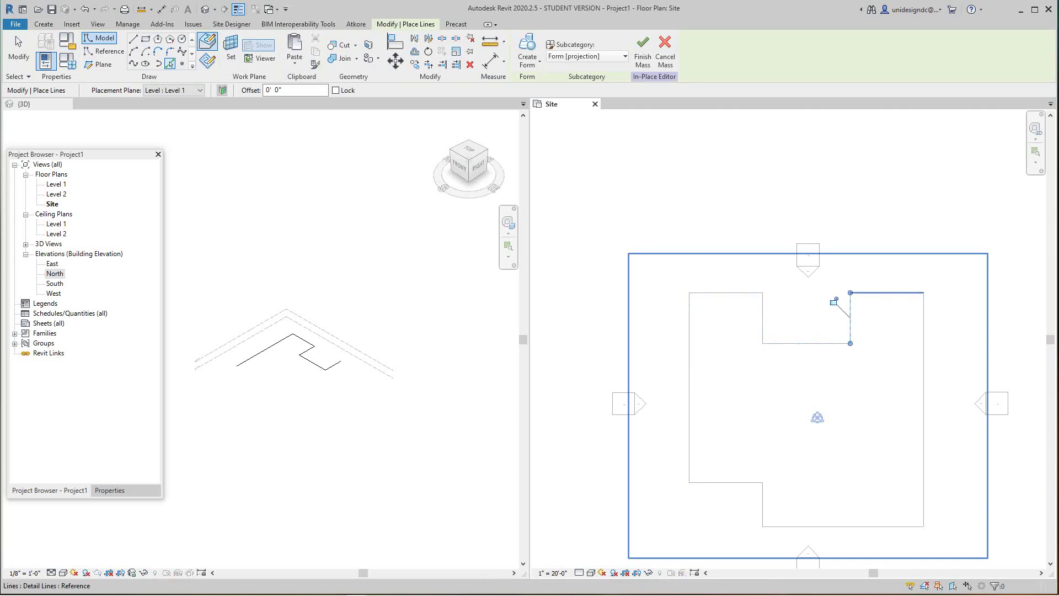
{"action": "left_click", "coordinate": [889, 285]}
{"action": "left_click", "coordinate": [924, 410]}
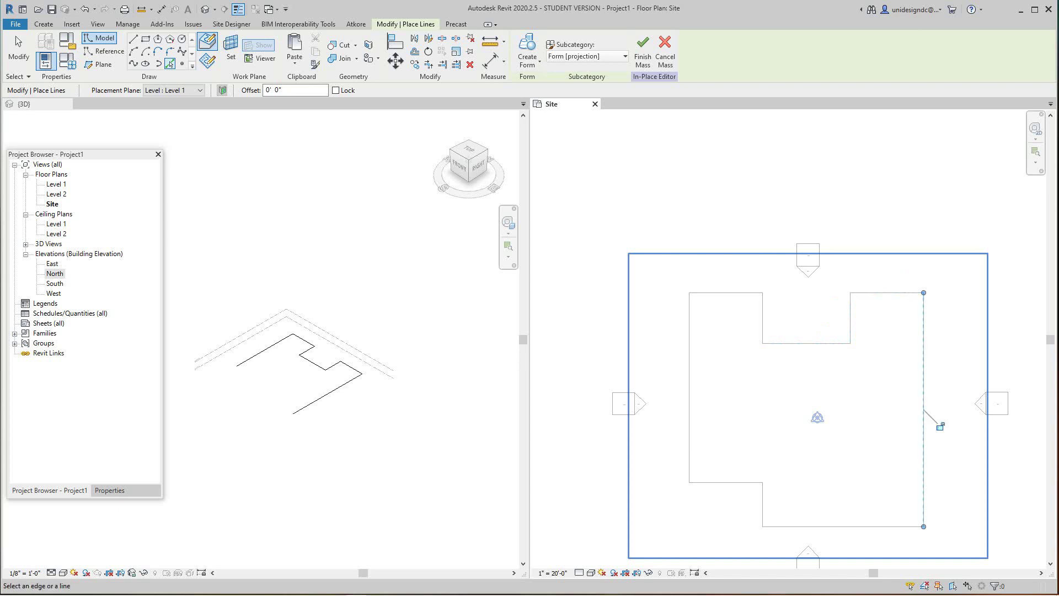
{"action": "left_click", "coordinate": [833, 526]}
{"action": "left_click", "coordinate": [762, 504]}
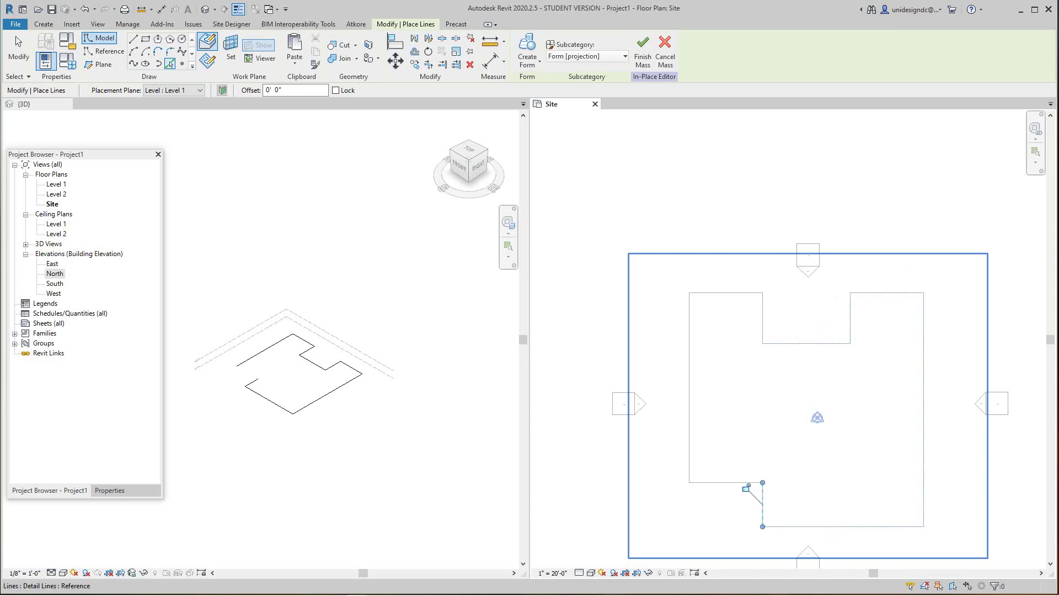
{"action": "left_click", "coordinate": [726, 482]}
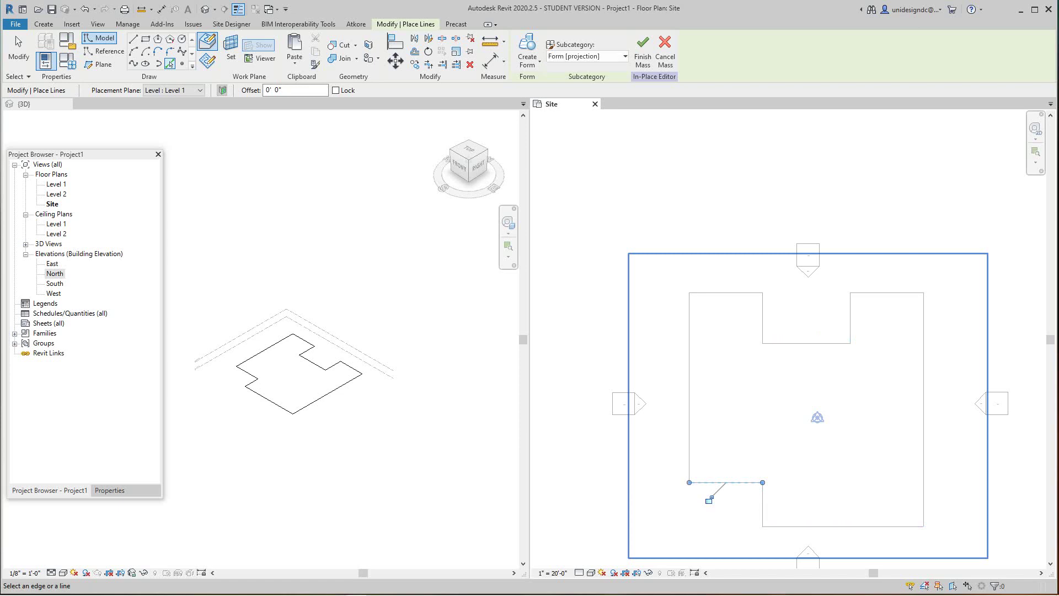
{"action": "left_click", "coordinate": [527, 61]}
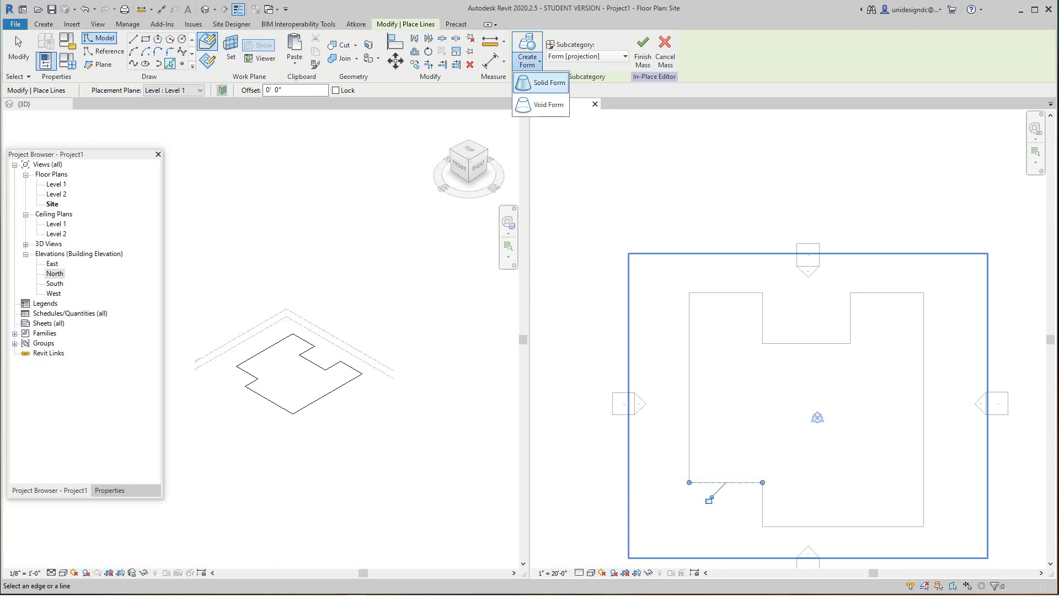
{"action": "left_click", "coordinate": [549, 83]}
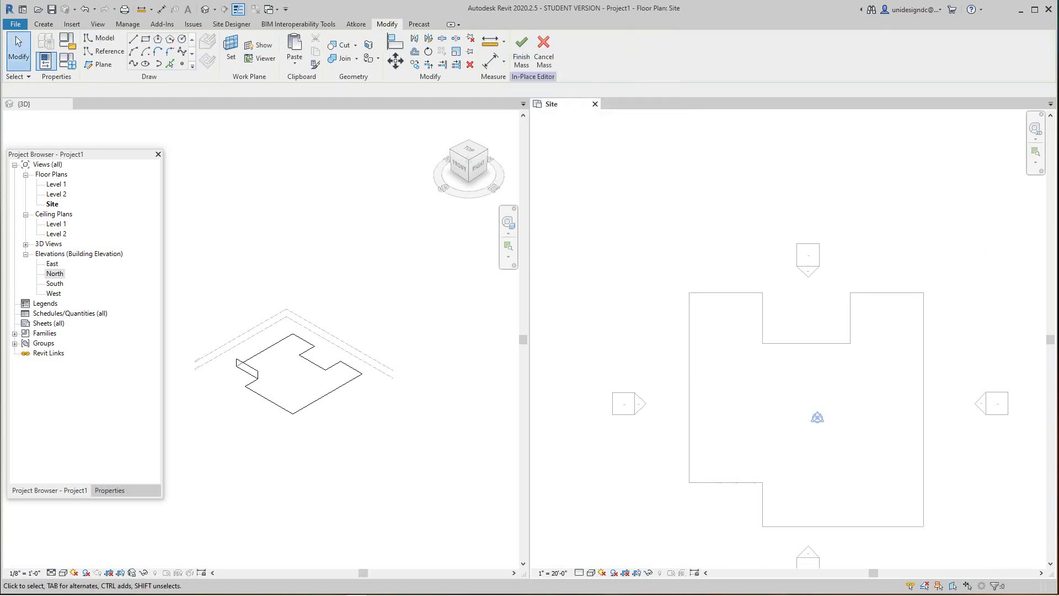
{"action": "left_click", "coordinate": [85, 9]}
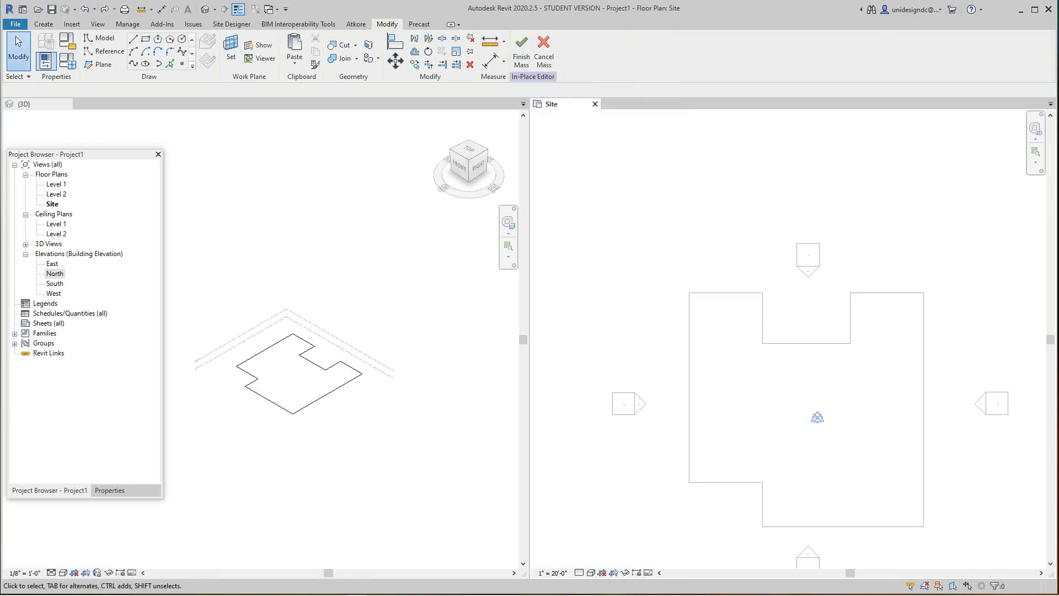
{"action": "left_click", "coordinate": [84, 9]}
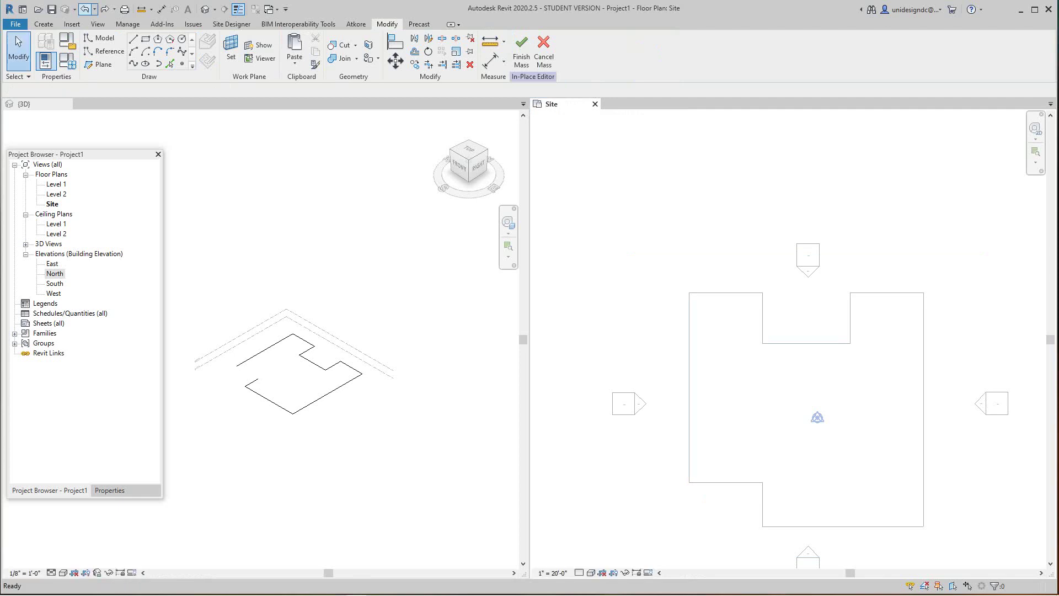
{"action": "left_click", "coordinate": [105, 9]}
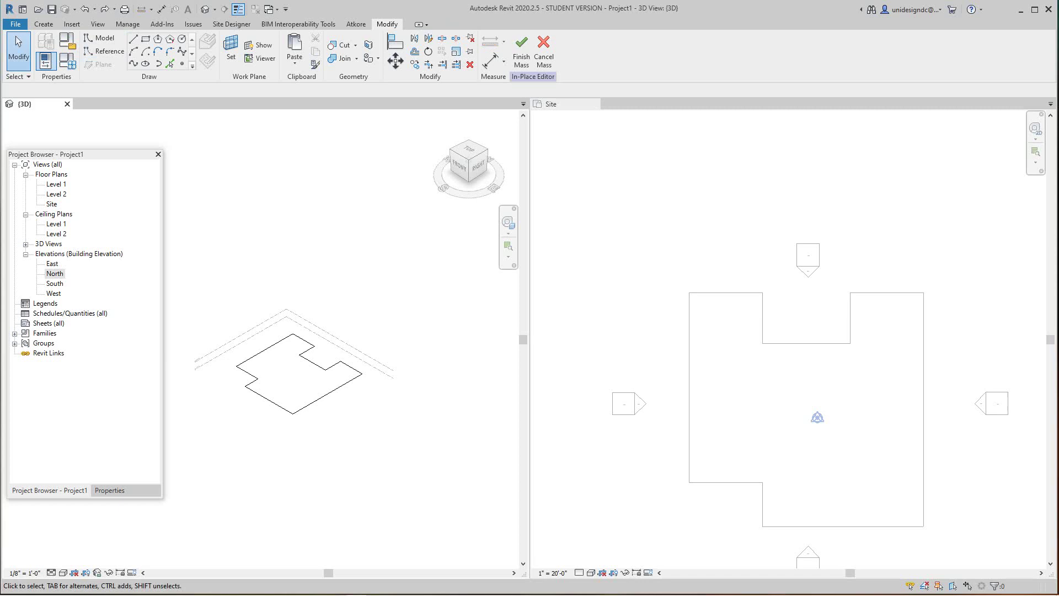
- Select the whole closed chain of footprint lines in the 3D view and create a solid form from it
{"action": "key", "text": "Tab"}
{"action": "left_click", "coordinate": [327, 394]}
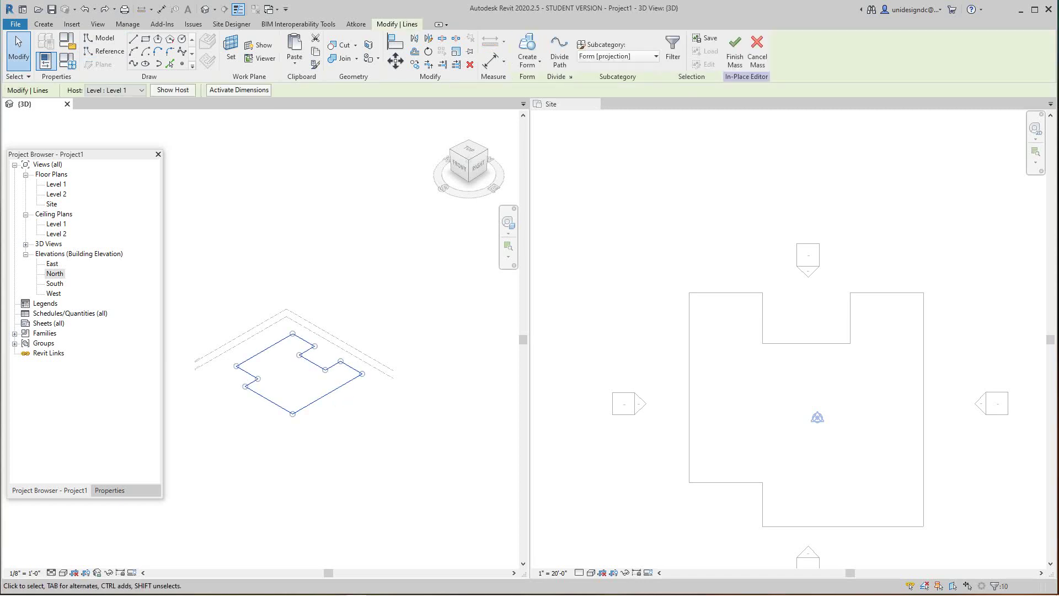
{"action": "left_click", "coordinate": [528, 52]}
{"action": "left_click", "coordinate": [548, 83]}
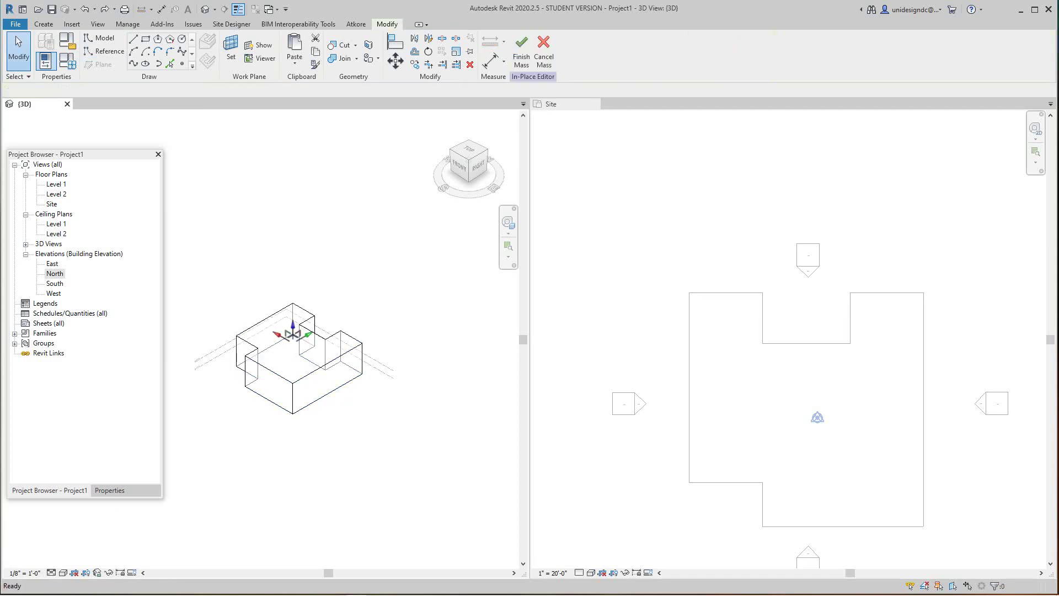
- Set the height of the solid mass form to 100 feet
{"action": "scroll", "coordinate": [238, 372], "scroll_direction": "up", "scroll_amount": 10}
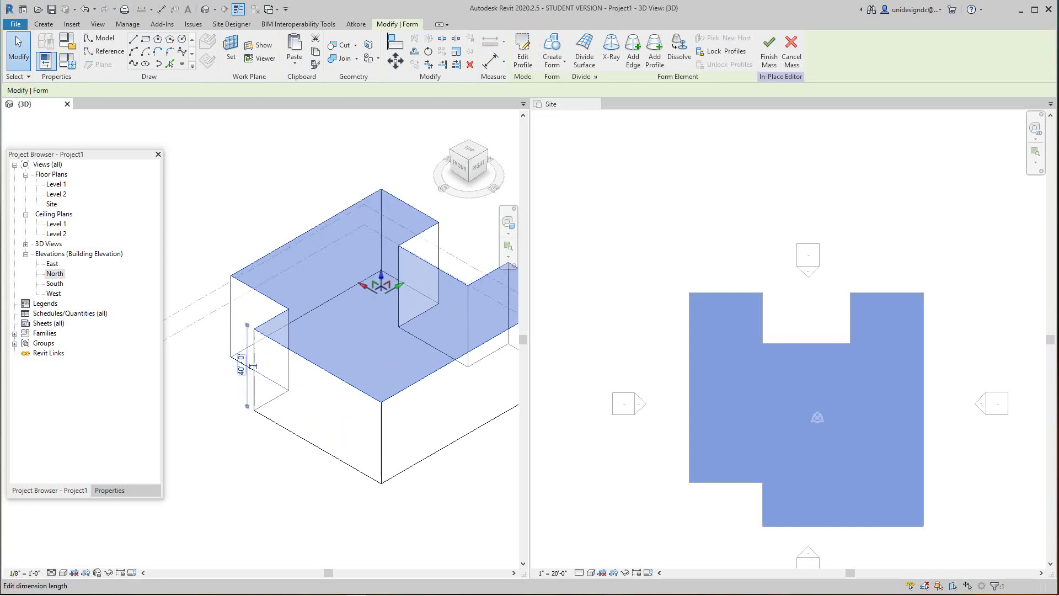
{"action": "left_click", "coordinate": [278, 350]}
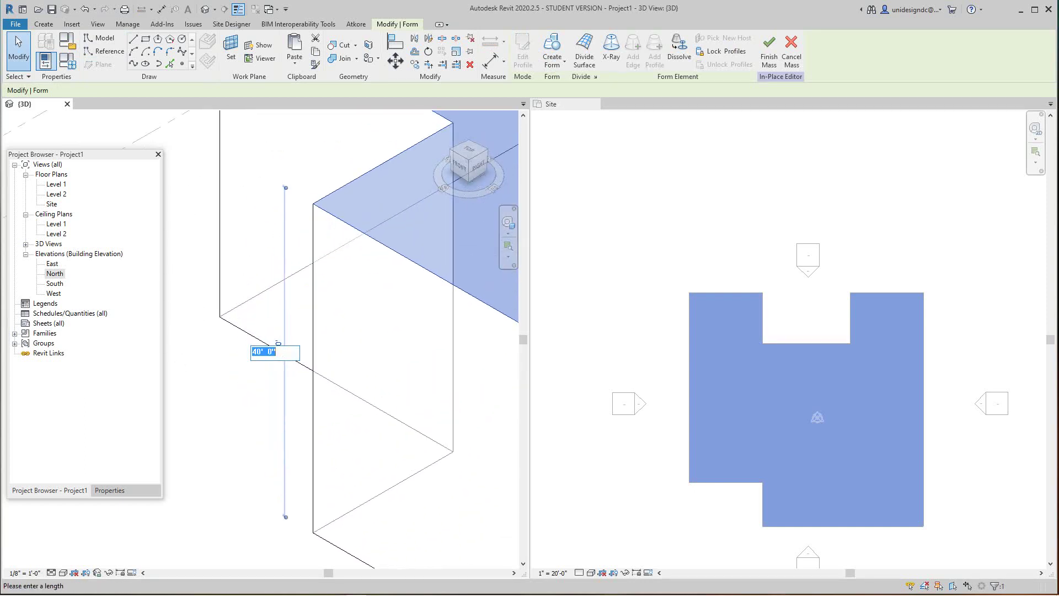
{"action": "type", "text": "100"}
{"action": "key", "text": "Return"}
{"action": "scroll", "coordinate": [212, 524], "scroll_direction": "down", "scroll_amount": 3}
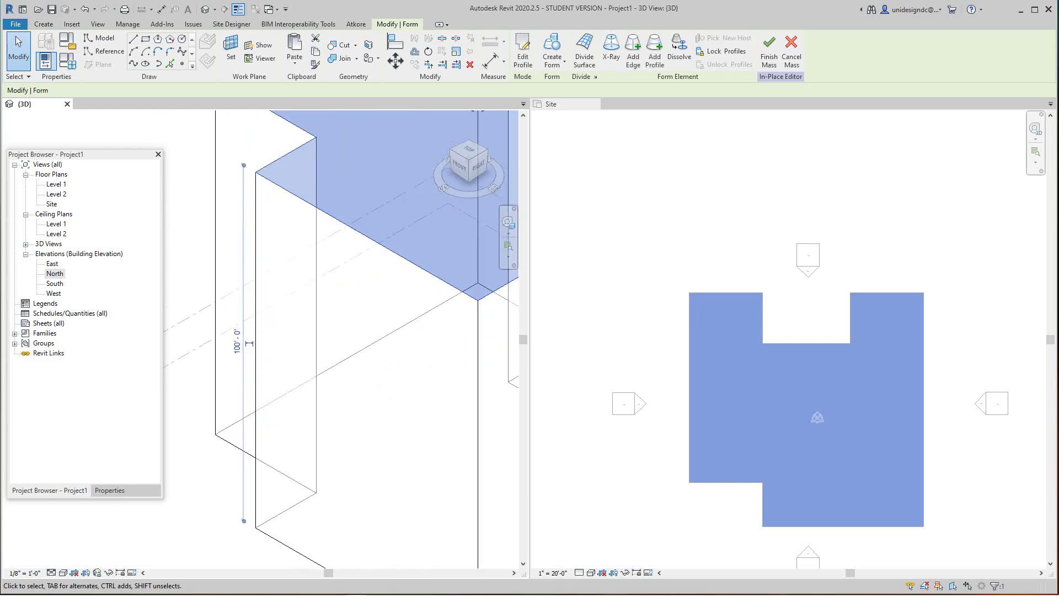
{"action": "key", "text": "Escape"}
{"action": "scroll", "coordinate": [331, 342], "scroll_direction": "down", "scroll_amount": 5}
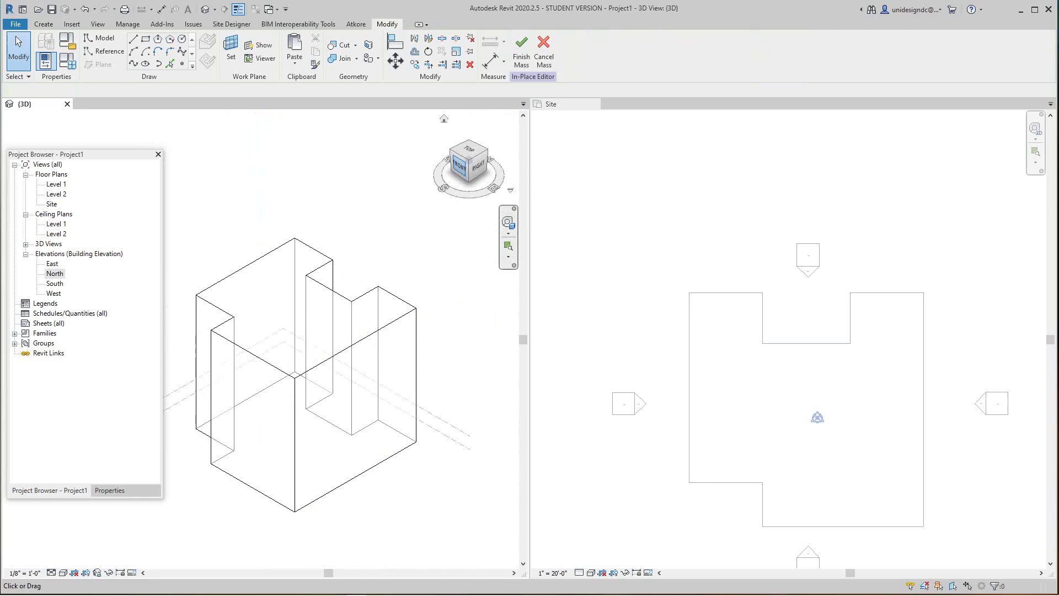
{"action": "mouse_move", "coordinate": [468, 168]}
{"action": "left_mouse_down"}
{"action": "mouse_move", "coordinate": [497, 162]}
{"action": "mouse_move", "coordinate": [496, 145]}
{"action": "mouse_move", "coordinate": [480, 163]}
{"action": "left_mouse_up"}
{"action": "middle_click_drag", "start_coordinate": [336, 422], "coordinate": [339, 421], "text": "shift"}
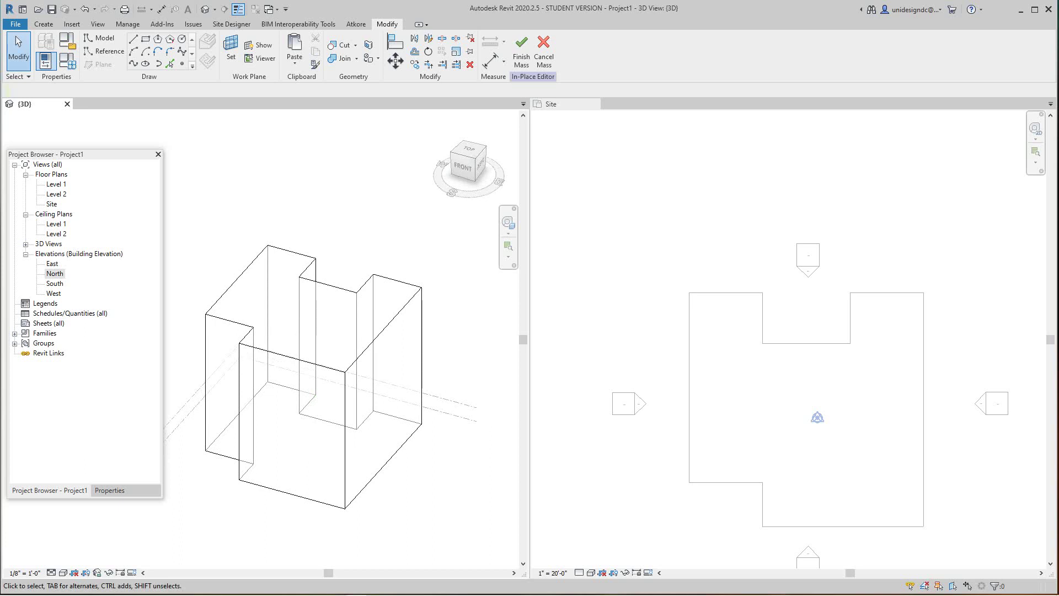
- Open the North elevation and examine the mass's height relative to Level 1 and Level 2
{"action": "double_click", "coordinate": [55, 273]}
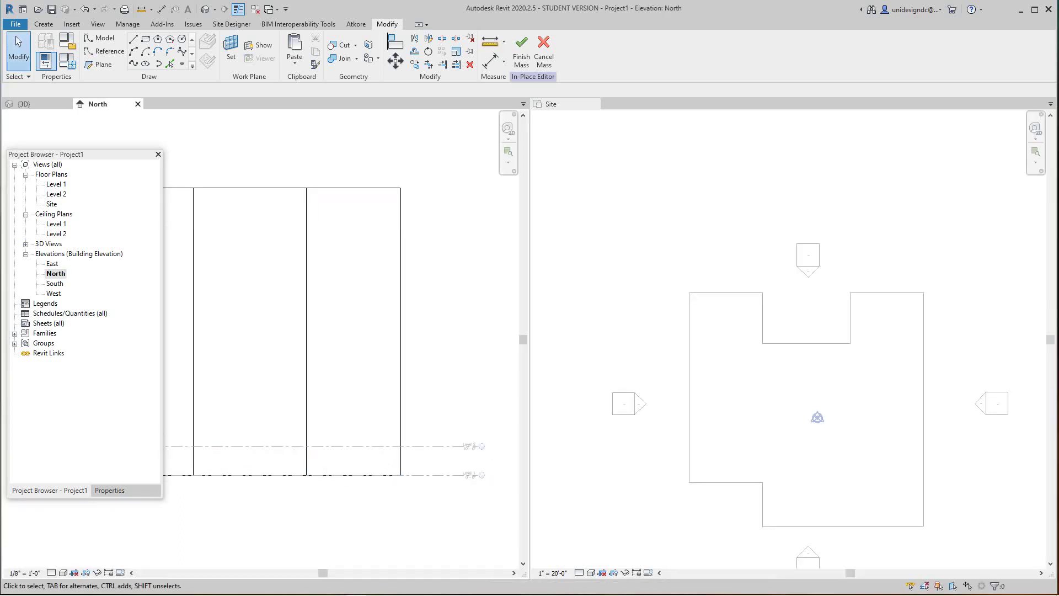
{"action": "scroll", "coordinate": [458, 474], "scroll_direction": "up", "scroll_amount": 4}
{"action": "middle_click_drag", "start_coordinate": [458, 474], "coordinate": [365, 509]}
{"action": "scroll", "coordinate": [347, 485], "scroll_direction": "down", "scroll_amount": 3}
{"action": "scroll", "coordinate": [295, 450], "scroll_direction": "down", "scroll_amount": 4}
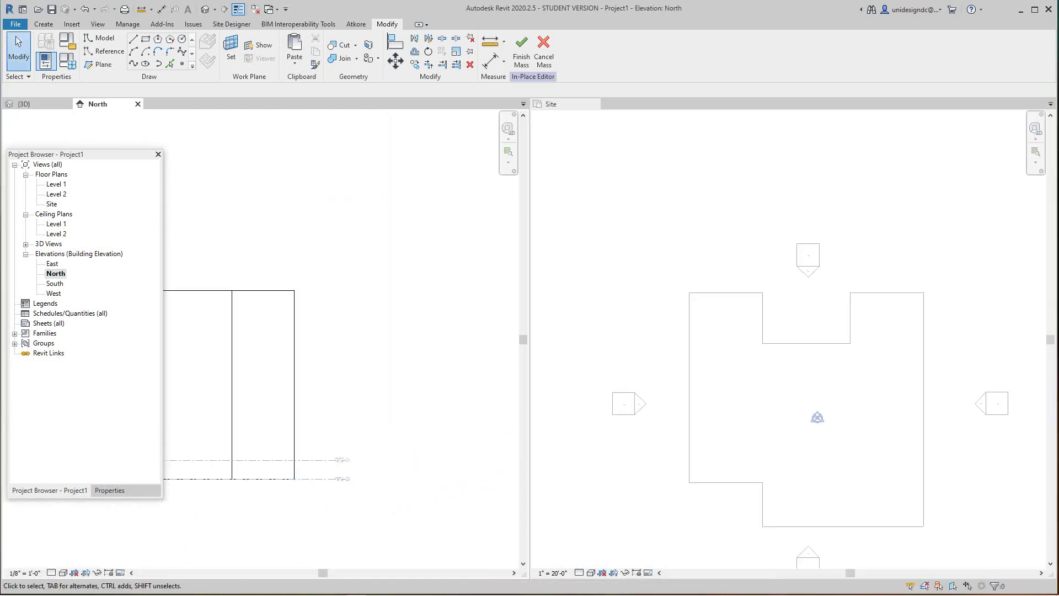
{"action": "scroll", "coordinate": [309, 457], "scroll_direction": "up", "scroll_amount": 5}
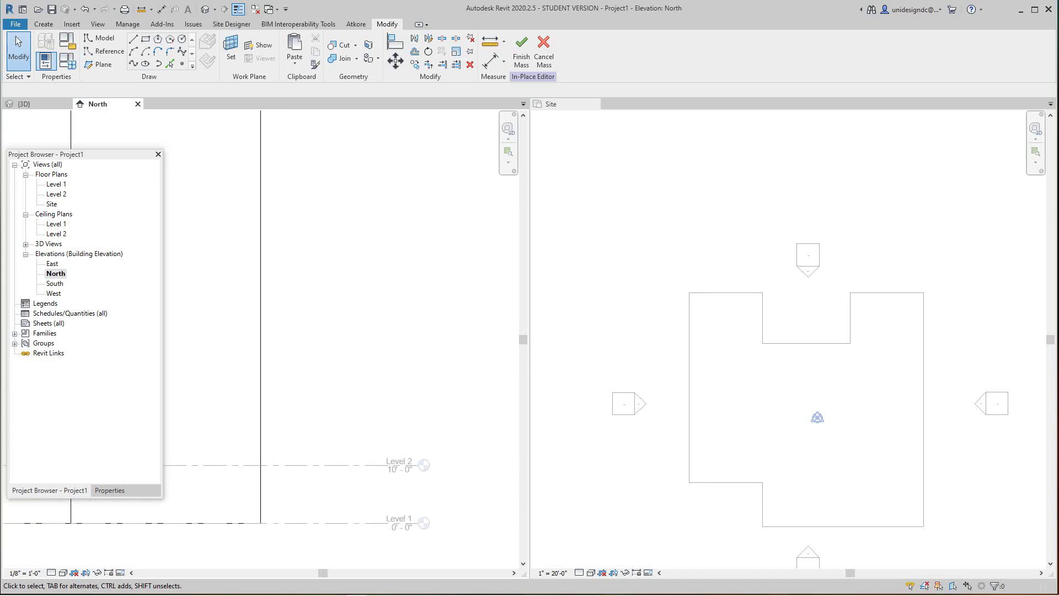
{"action": "scroll", "coordinate": [417, 389], "scroll_direction": "down", "scroll_amount": 2}
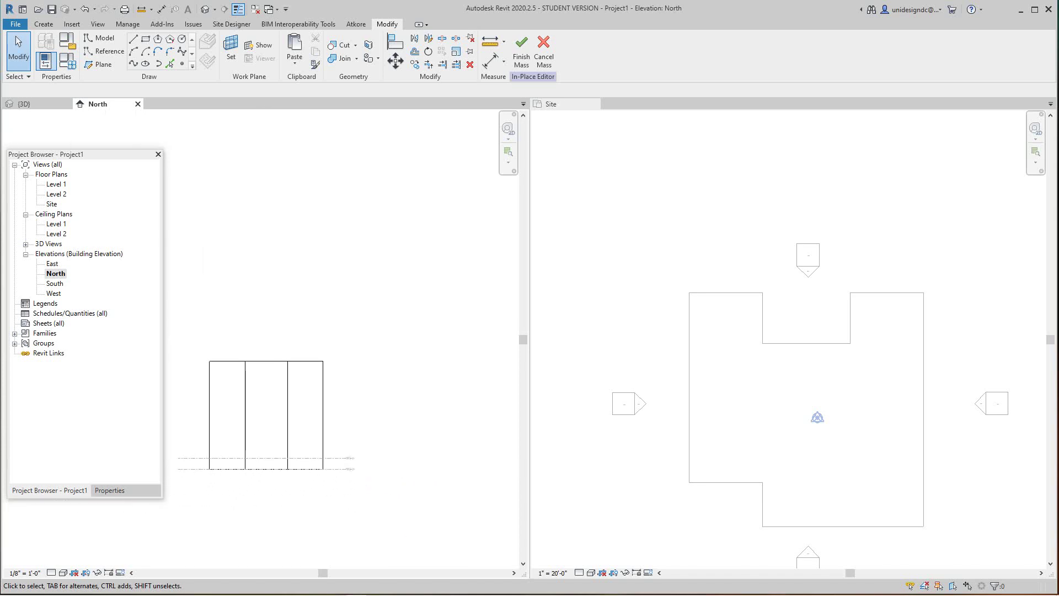
{"action": "scroll", "coordinate": [306, 246], "scroll_direction": "down", "scroll_amount": 1}
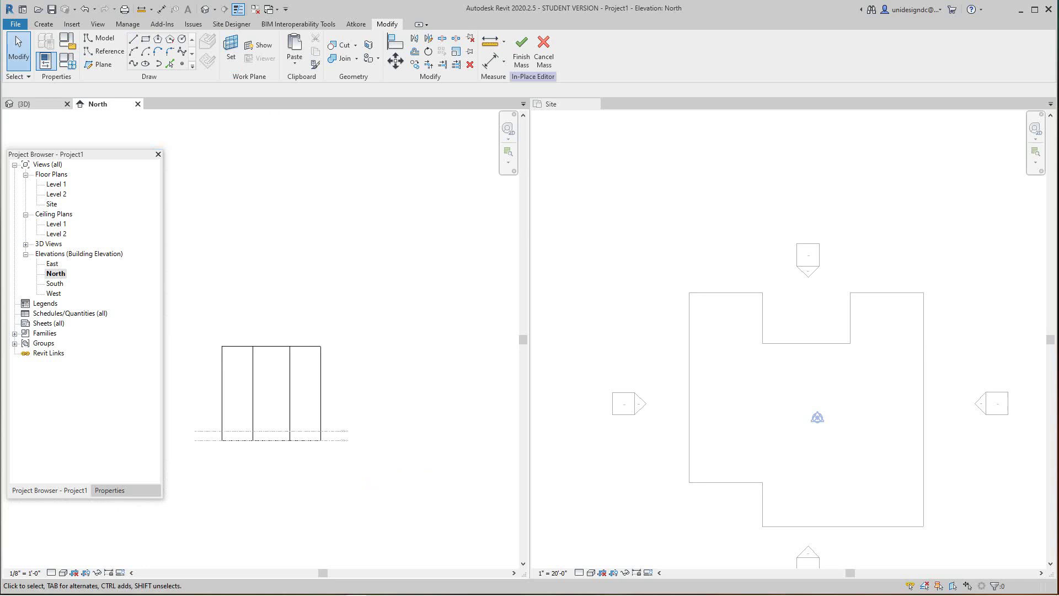
- Return to the 3D view and compare the mass with its footprint in the Site plan
{"action": "left_click", "coordinate": [34, 104]}
{"action": "scroll", "coordinate": [276, 419], "scroll_direction": "down", "scroll_amount": 1}
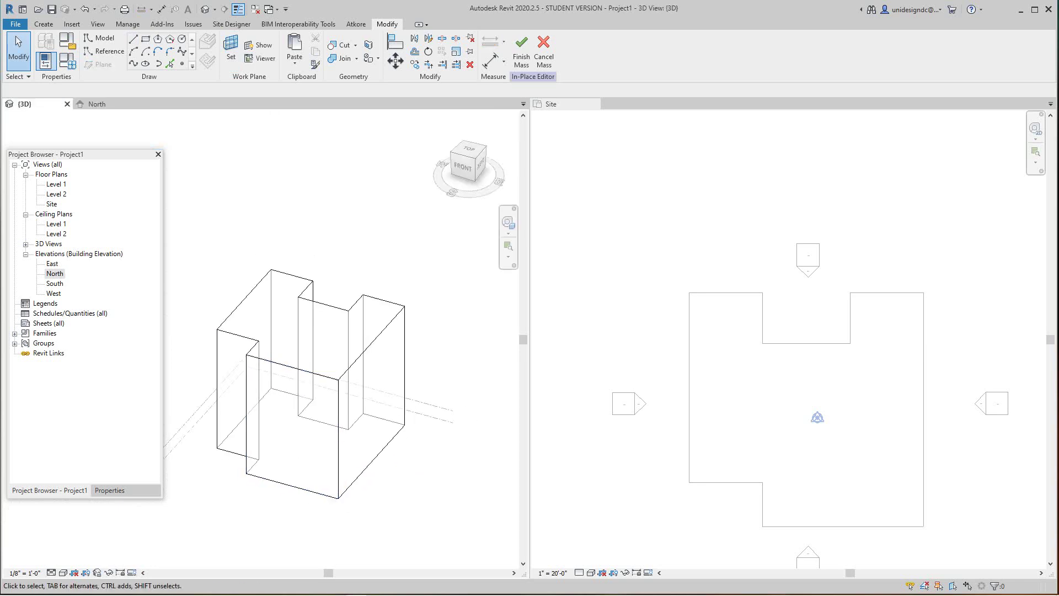
{"action": "scroll", "coordinate": [797, 422], "scroll_direction": "up", "scroll_amount": 2}
{"action": "scroll", "coordinate": [796, 423], "scroll_direction": "down", "scroll_amount": 3}
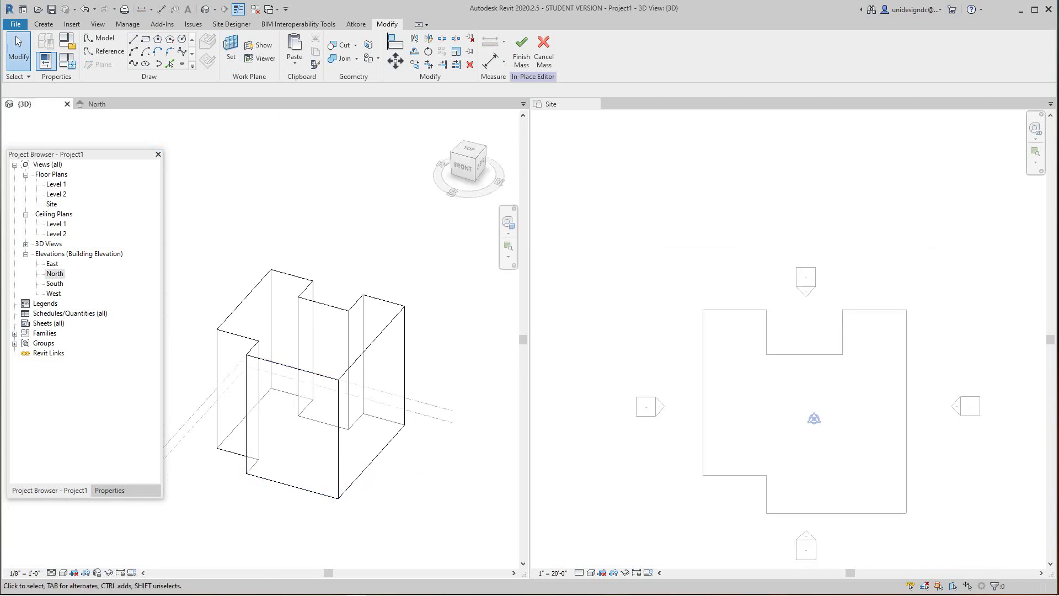
{"action": "left_click", "coordinate": [740, 370]}
{"action": "scroll", "coordinate": [740, 369], "scroll_direction": "down", "scroll_amount": 1}
{"action": "middle_click_drag", "start_coordinate": [740, 370], "coordinate": [700, 324]}
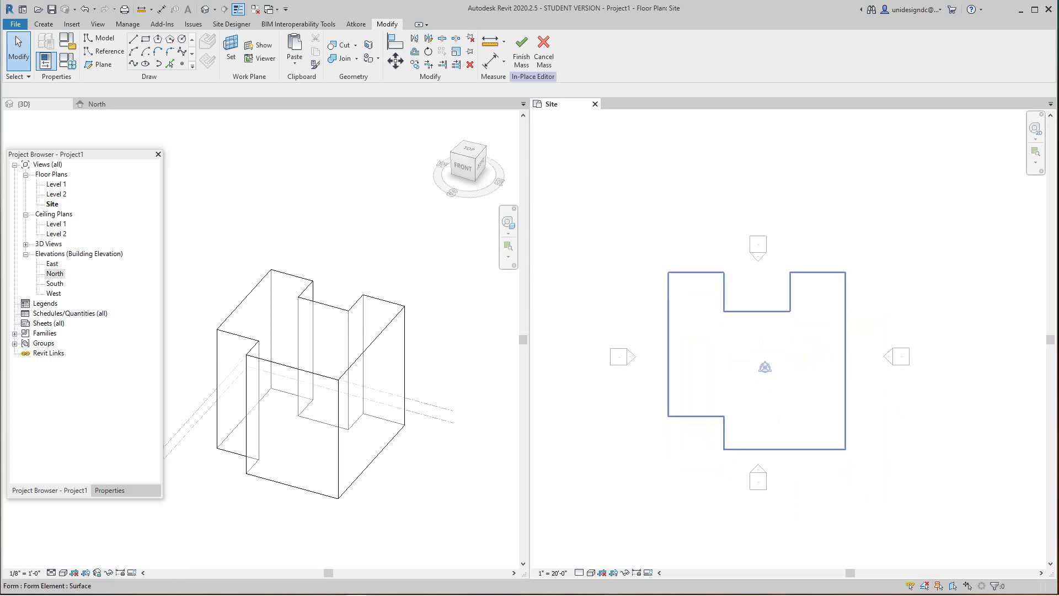
{"action": "scroll", "coordinate": [743, 429], "scroll_direction": "up", "scroll_amount": 2}
{"action": "left_click", "coordinate": [428, 298]}
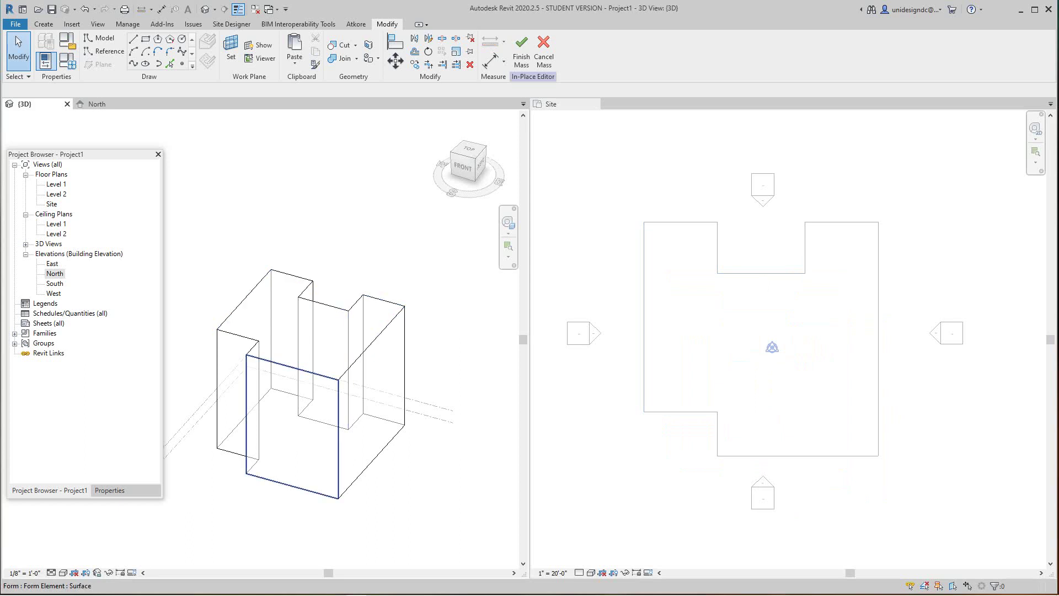
- Finish the in-place mass and change the 3D view's visual style to show its faces as coloured surfaces with edges
{"action": "scroll", "coordinate": [328, 418], "scroll_direction": "down", "scroll_amount": 3}
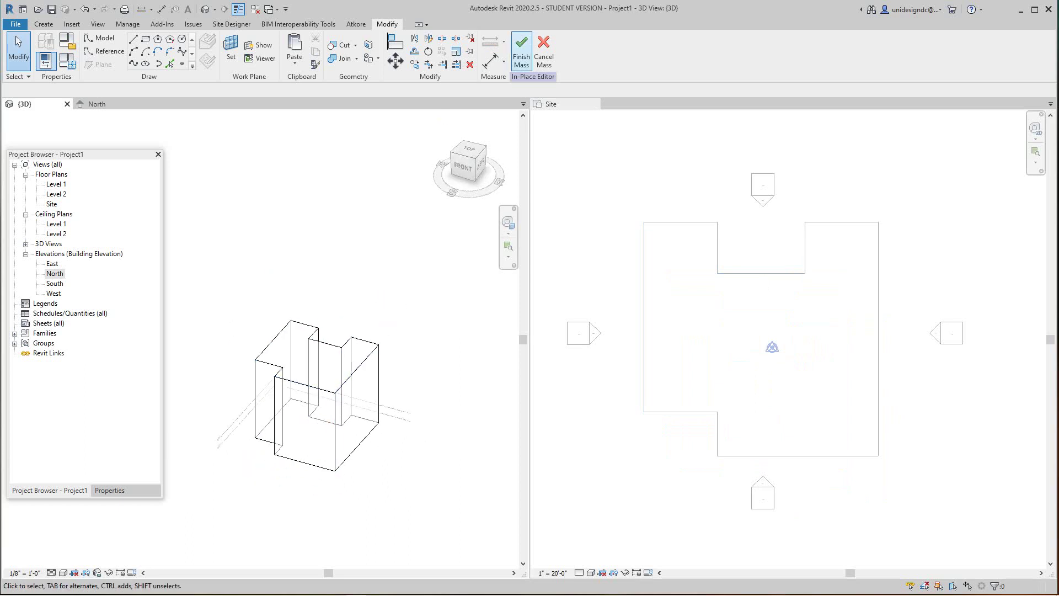
{"action": "left_click", "coordinate": [521, 50]}
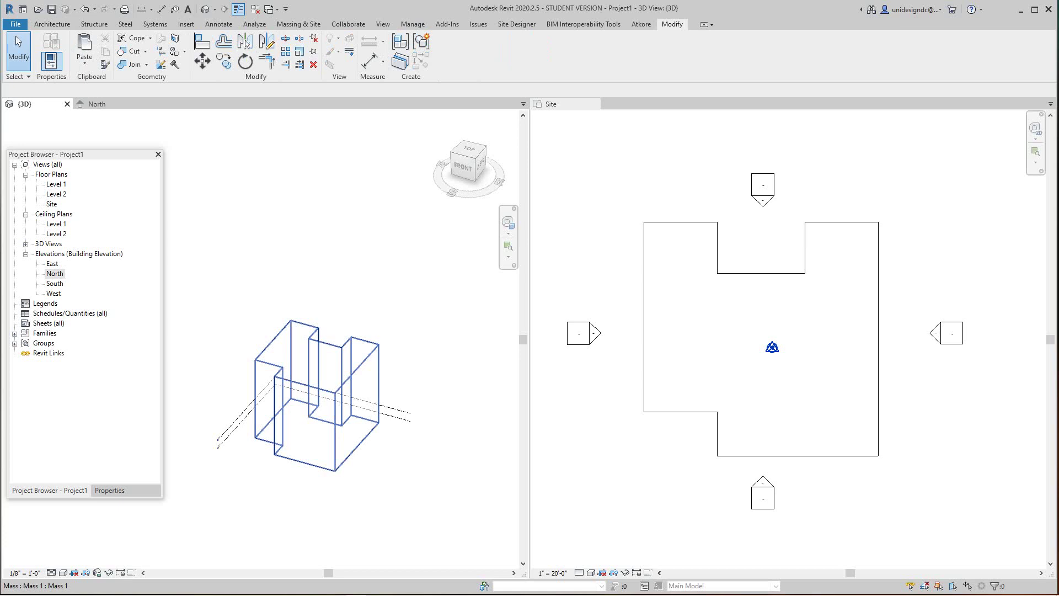
{"action": "left_click", "coordinate": [358, 367]}
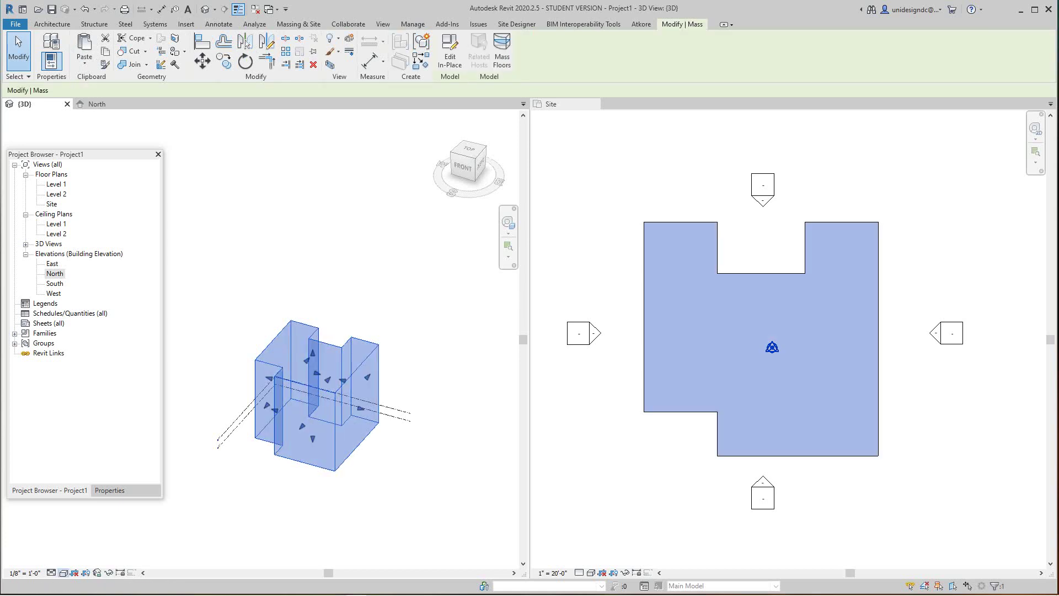
{"action": "left_click", "coordinate": [63, 573]}
{"action": "left_click", "coordinate": [83, 550]}
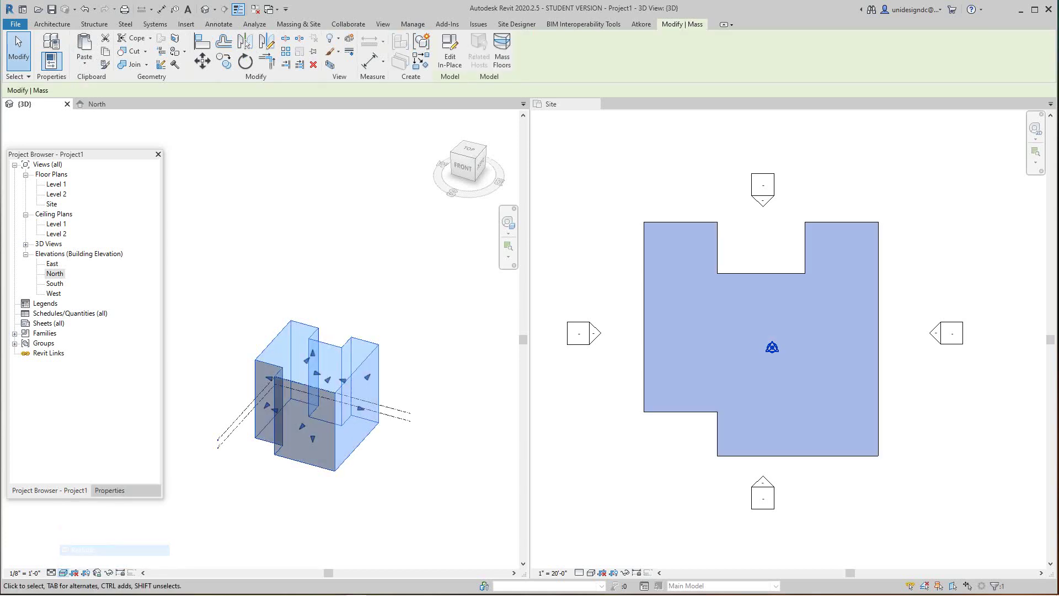
{"action": "key", "text": "Escape"}
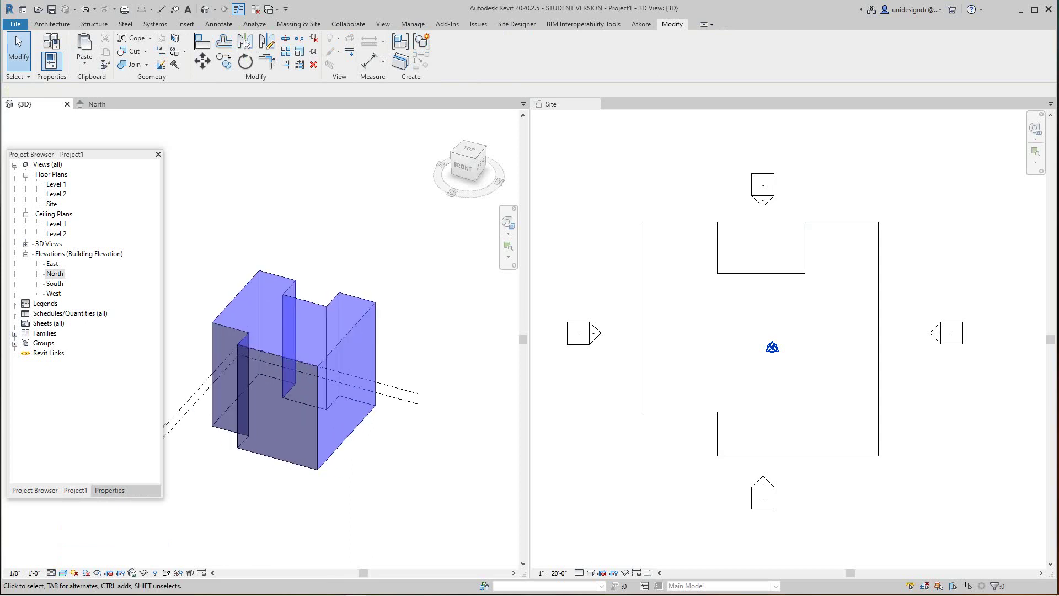
- Reopen the finished building mass for in-place editing
{"action": "scroll", "coordinate": [261, 469], "scroll_direction": "up", "scroll_amount": 2}
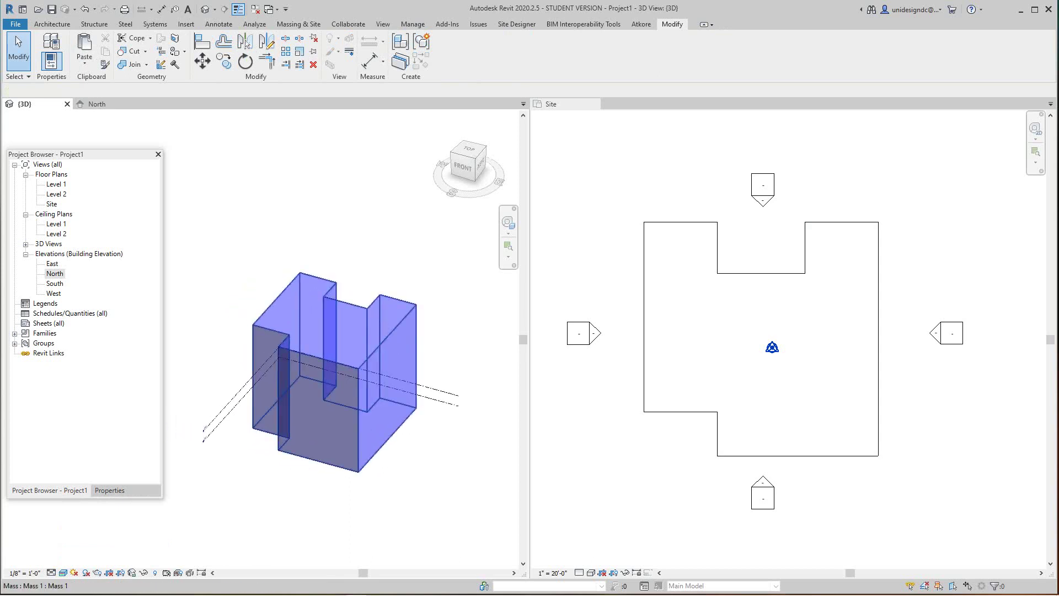
{"action": "scroll", "coordinate": [363, 387], "scroll_direction": "down", "scroll_amount": 1}
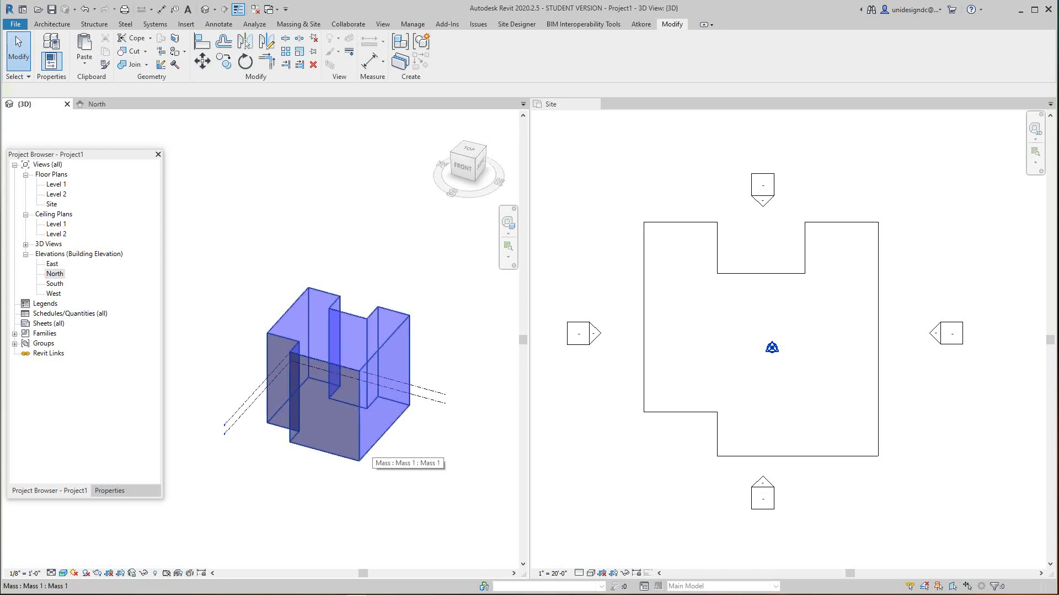
{"action": "scroll", "coordinate": [355, 341], "scroll_direction": "up", "scroll_amount": 2}
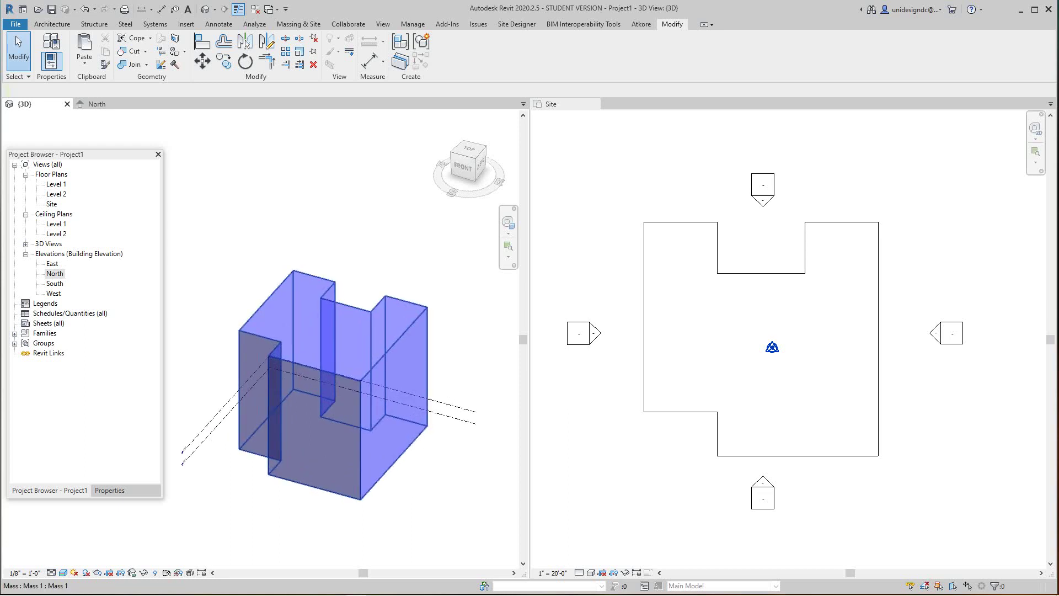
{"action": "left_click", "coordinate": [376, 357]}
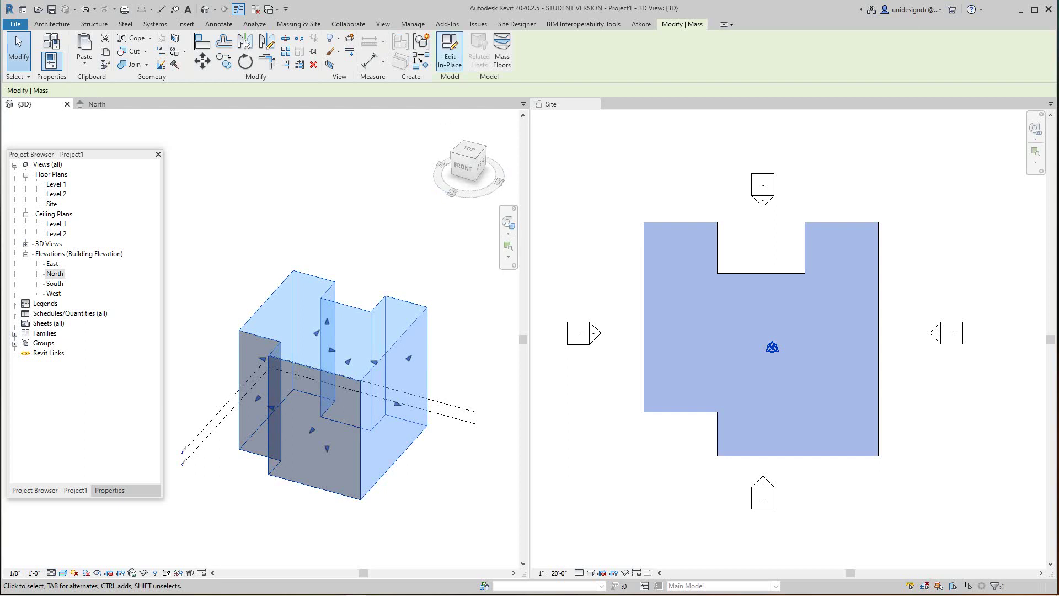
{"action": "left_click", "coordinate": [451, 49]}
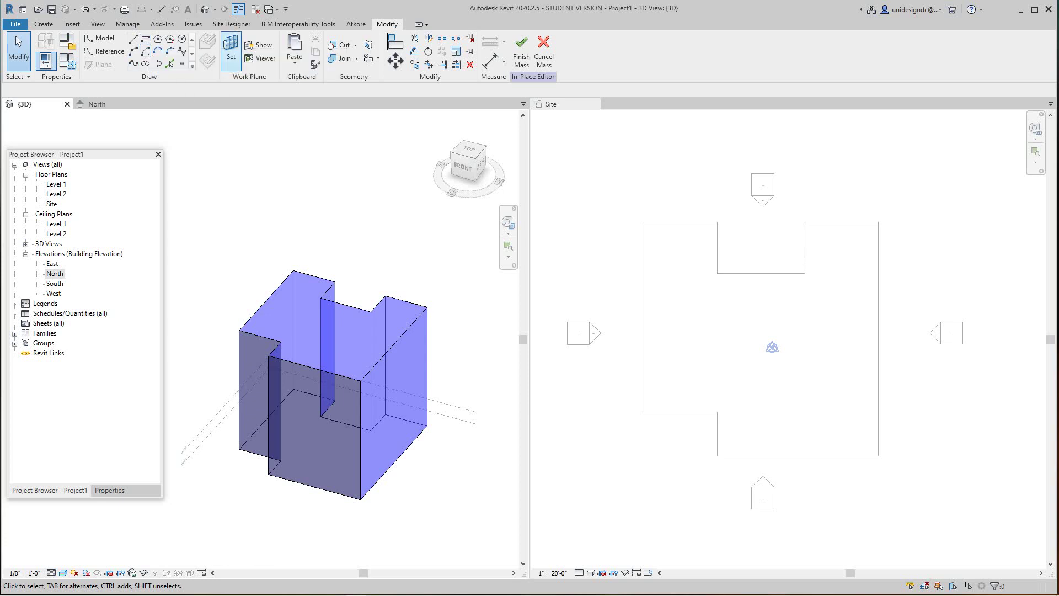
- Sketch a model-line rectangle about 56' by 40' on the top face of the mass, behind the front wall
{"action": "left_click", "coordinate": [146, 38]}
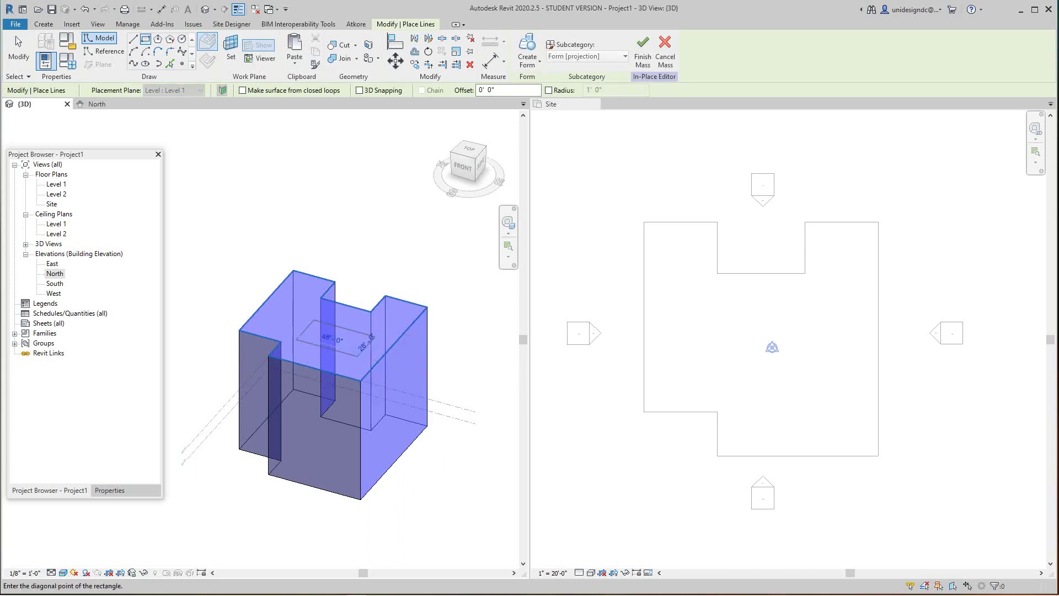
{"action": "scroll", "coordinate": [309, 315], "scroll_direction": "up", "scroll_amount": 2}
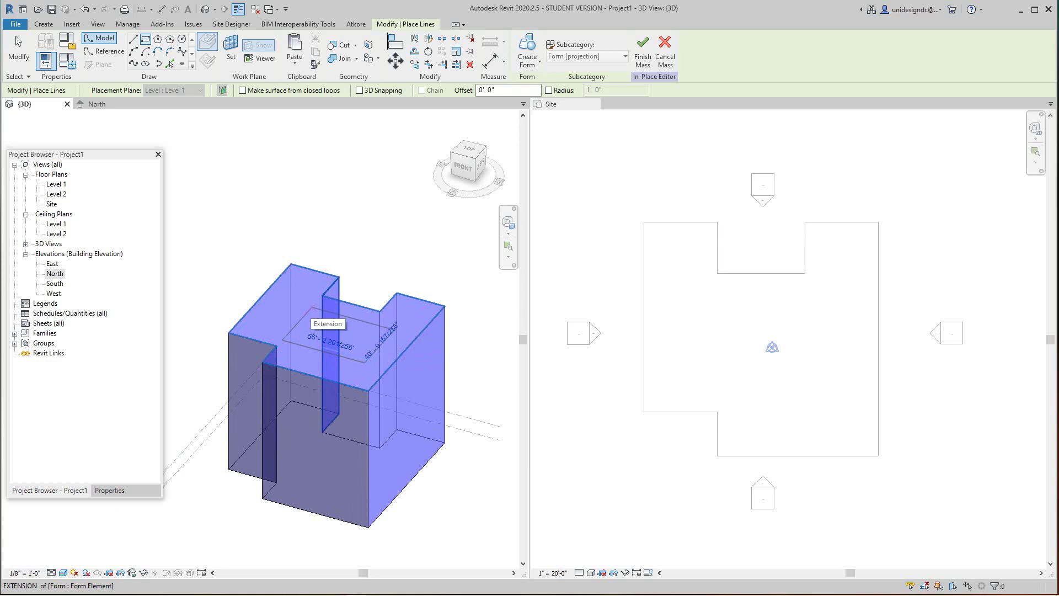
{"action": "left_click", "coordinate": [311, 308]}
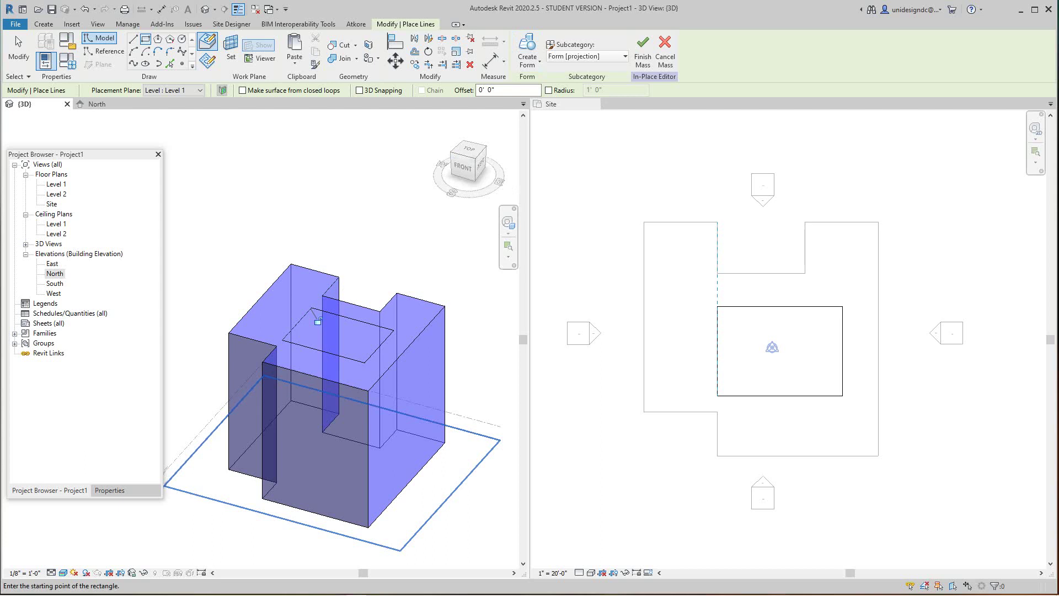
{"action": "right_click", "coordinate": [310, 194]}
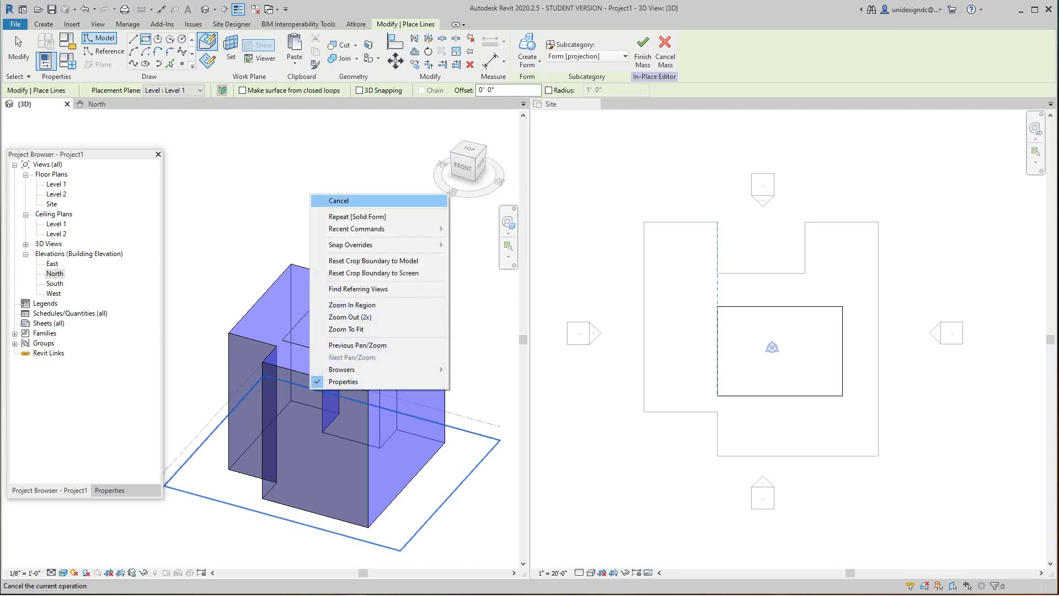
{"action": "left_click", "coordinate": [331, 200]}
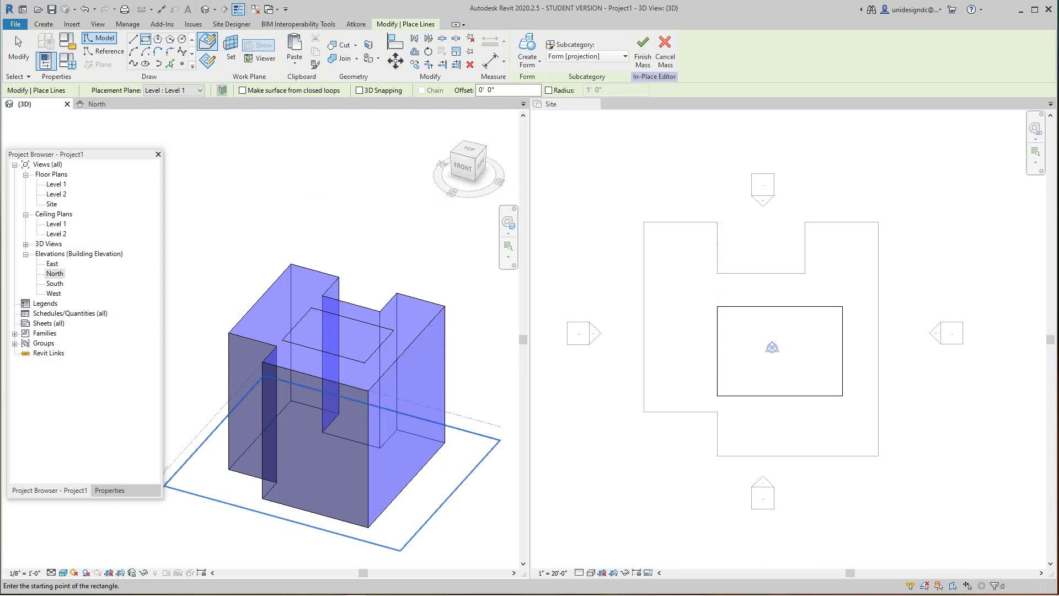
{"action": "key", "text": "Escape"}
{"action": "key", "text": "Escape"}
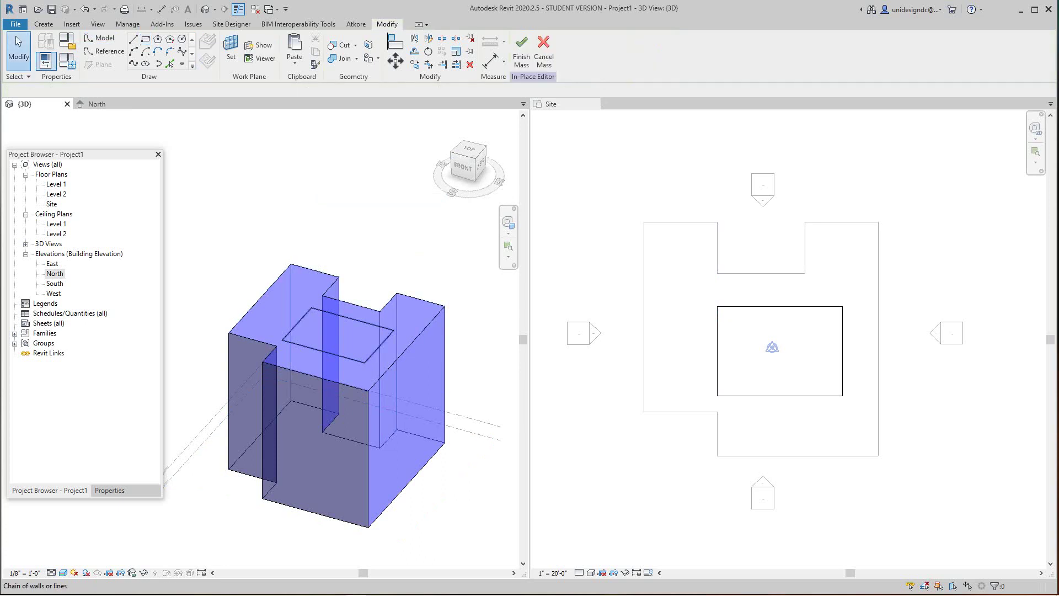
- Create a void form from the rectangle chain on the top face of the mass
{"action": "left_click", "coordinate": [383, 343]}
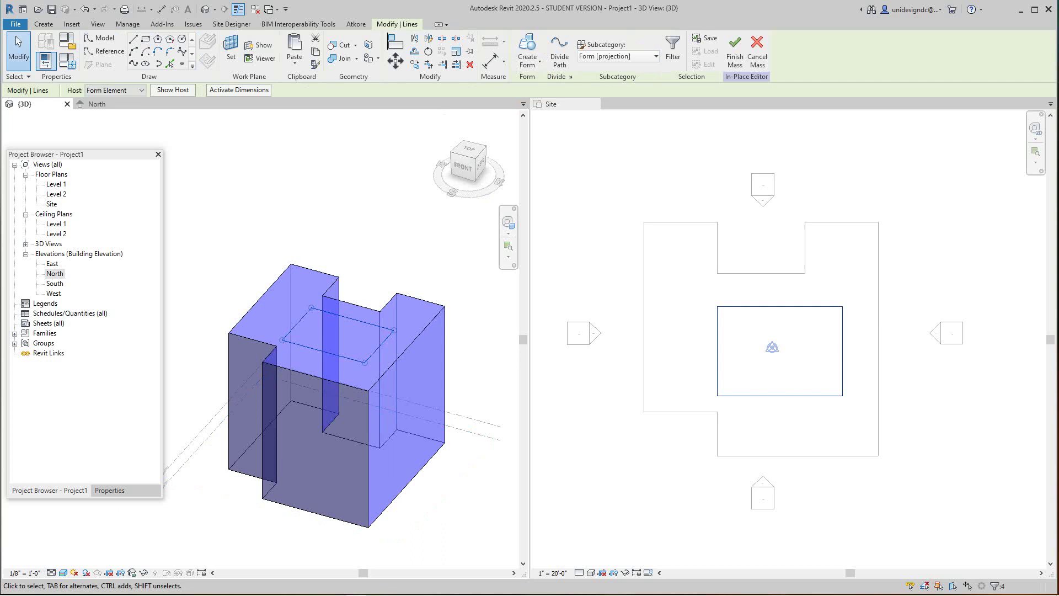
{"action": "left_click", "coordinate": [528, 61]}
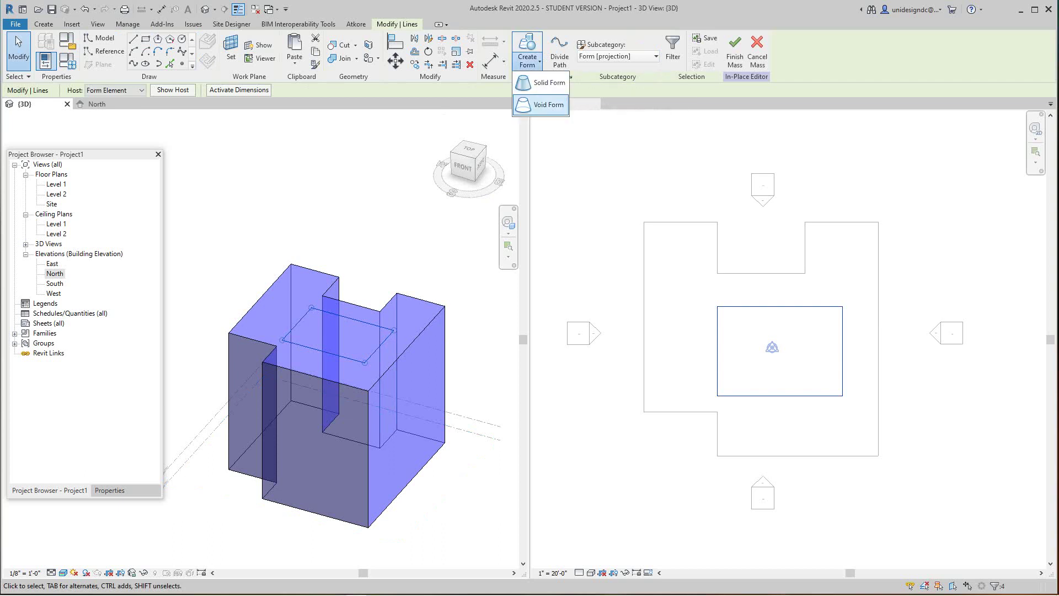
{"action": "left_click", "coordinate": [544, 82]}
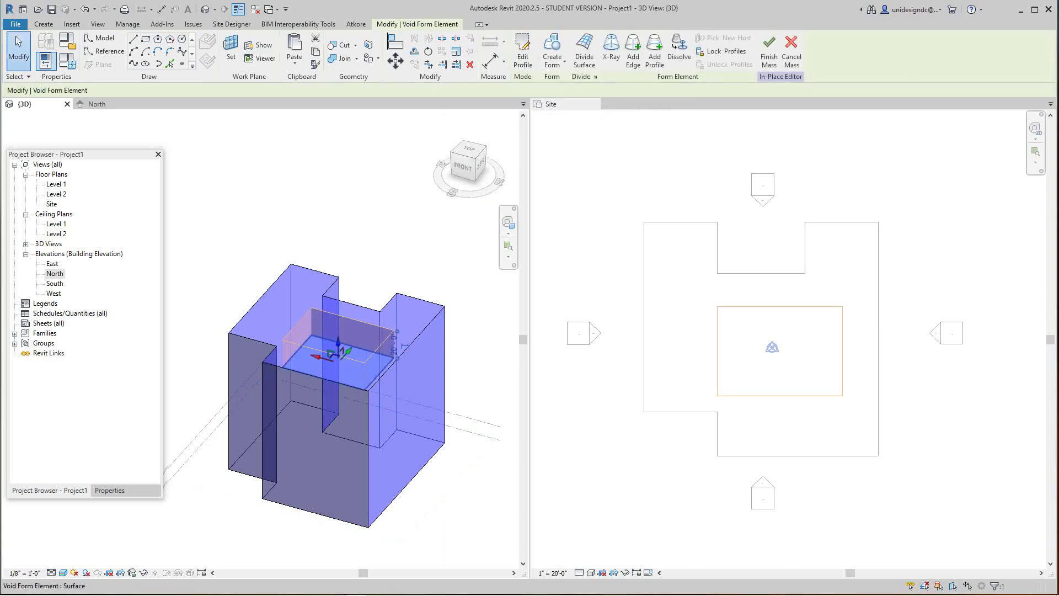
- Set the void form's depth to 100 feet so it cuts down through the mass, and check the opening from above
{"action": "scroll", "coordinate": [383, 349], "scroll_direction": "up", "scroll_amount": 5}
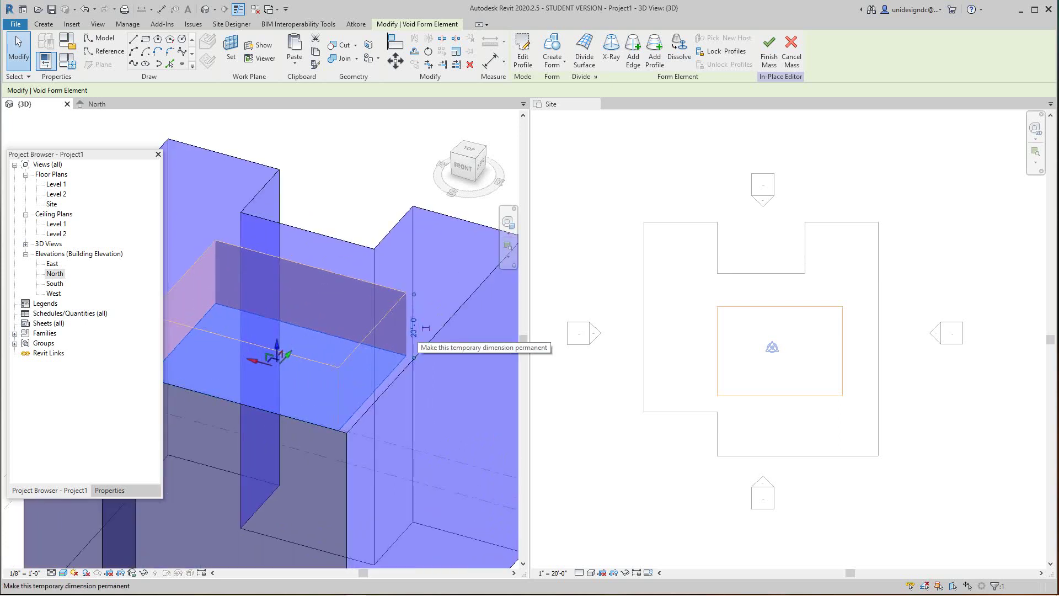
{"action": "left_click", "coordinate": [413, 326]}
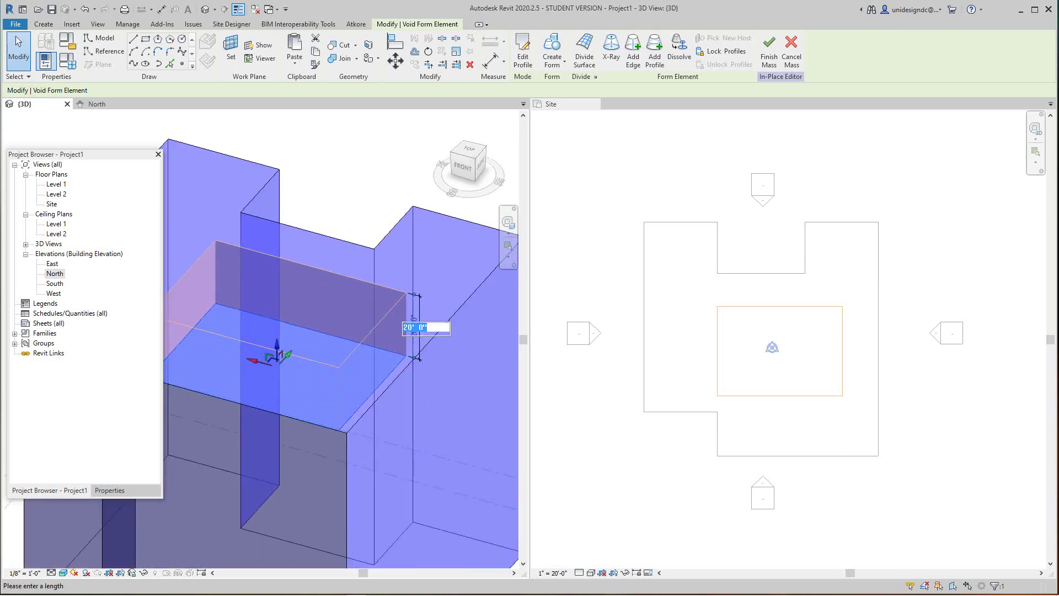
{"action": "type", "text": "100"}
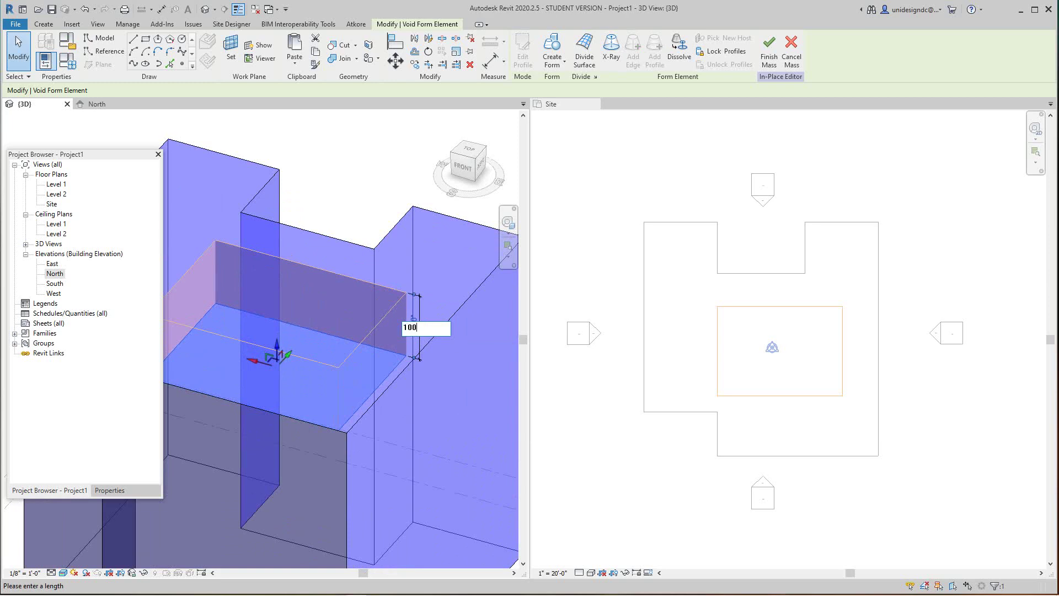
{"action": "key", "text": "Return"}
{"action": "key", "text": "Escape"}
{"action": "scroll", "coordinate": [379, 299], "scroll_direction": "down", "scroll_amount": 3}
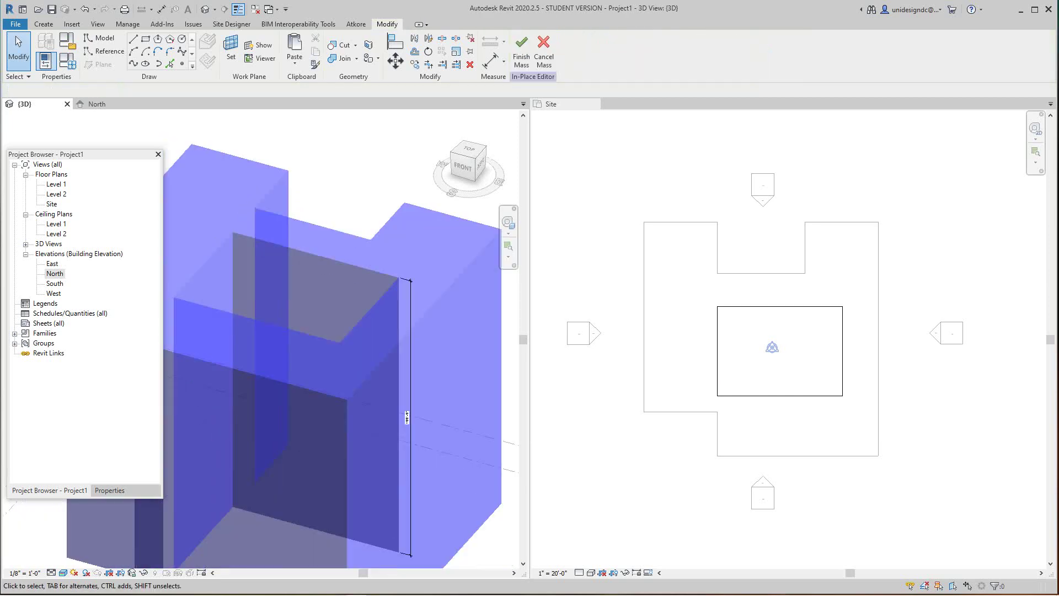
{"action": "left_click_drag", "start_coordinate": [463, 165], "coordinate": [450, 204]}
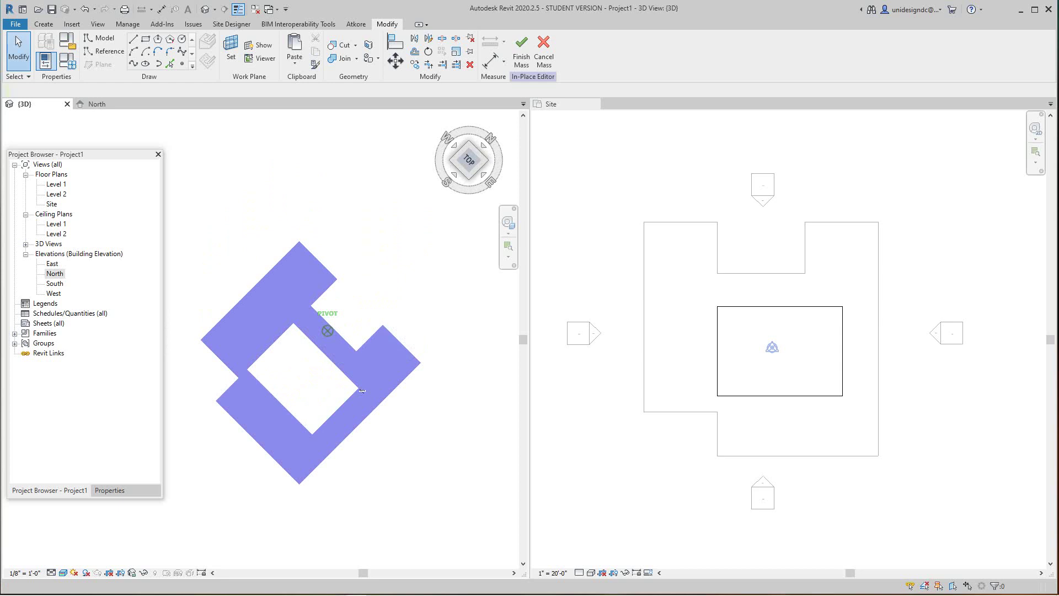
{"action": "middle_click_drag", "start_coordinate": [362, 390], "coordinate": [384, 316], "text": "shift"}
{"action": "left_click", "coordinate": [779, 395]}
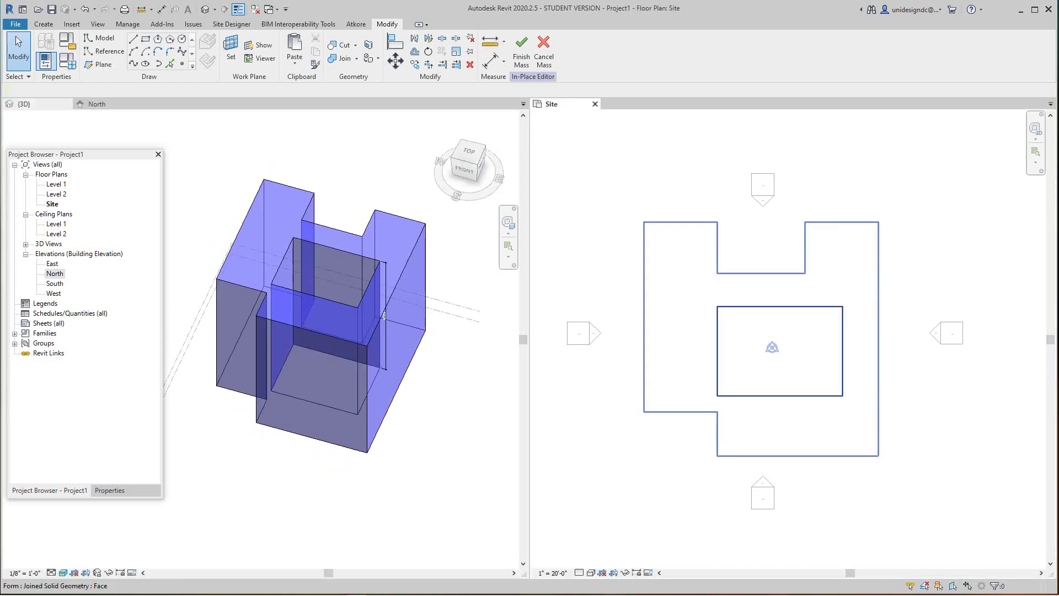
{"action": "key", "text": "Tab"}
{"action": "left_click", "coordinate": [780, 395]}
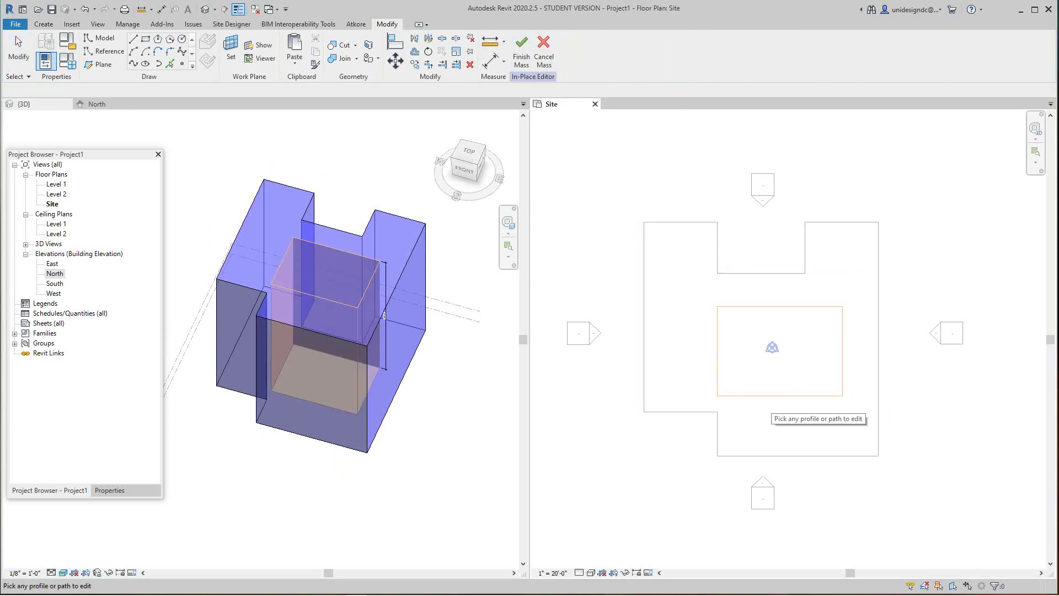
{"action": "right_click", "coordinate": [772, 418]}
{"action": "left_click", "coordinate": [800, 425]}
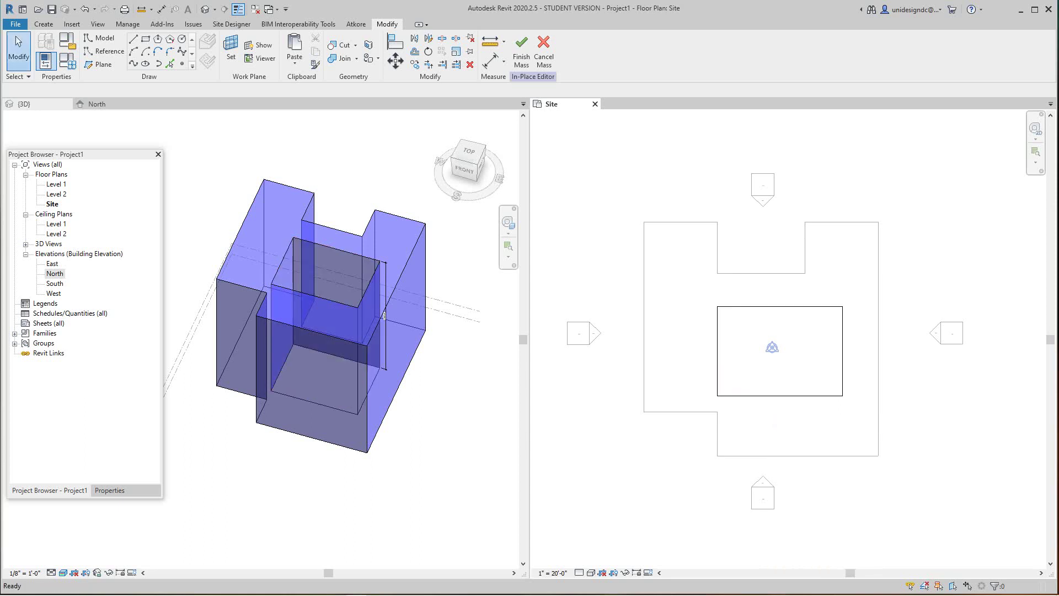
- Nudge the void's south edge northward in the Site plan until the opening is about 34' deep from north to south
{"action": "left_click", "coordinate": [795, 396]}
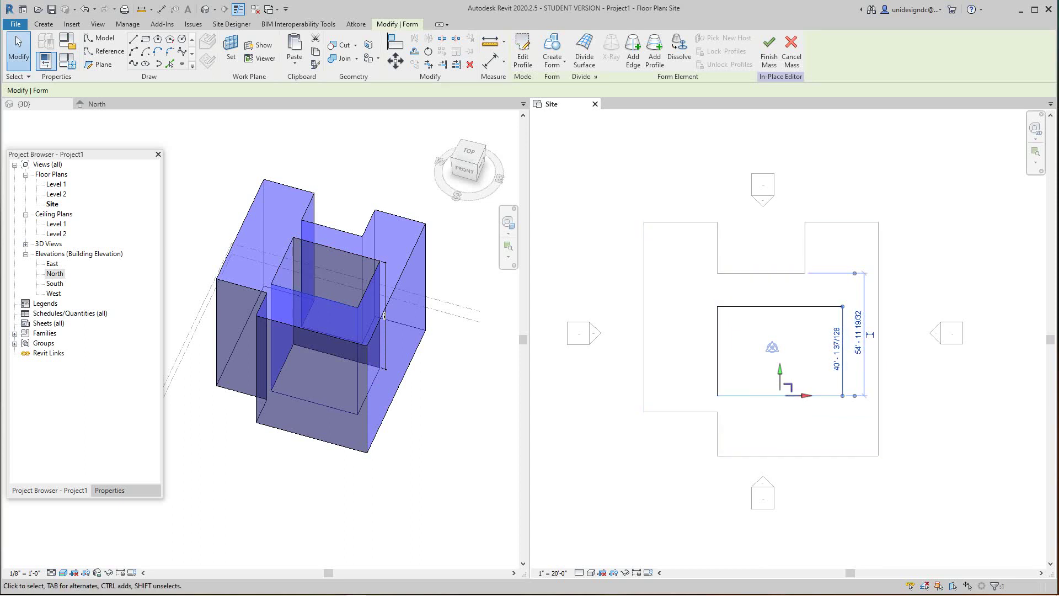
{"action": "key", "text": "Up"}
{"action": "key", "text": "Up"}
{"action": "key", "text": "Up"}
{"action": "key", "text": "Up"}
{"action": "key", "text": "Up"}
{"action": "key", "text": "Up"}
{"action": "key", "text": "Up"}
{"action": "key", "text": "Up"}
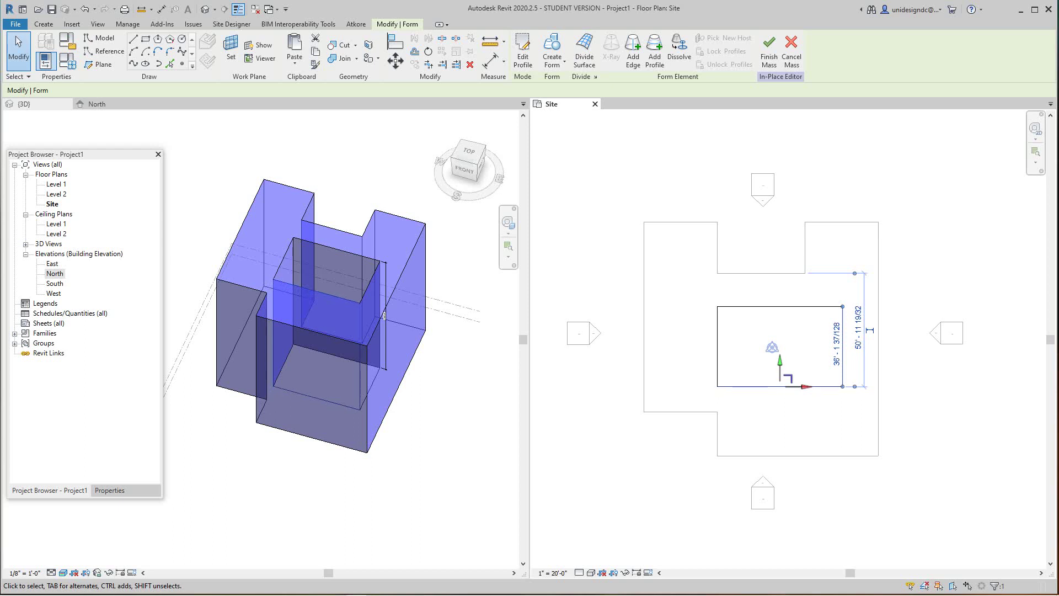
{"action": "key", "text": "Up"}
{"action": "key", "text": "Up"}
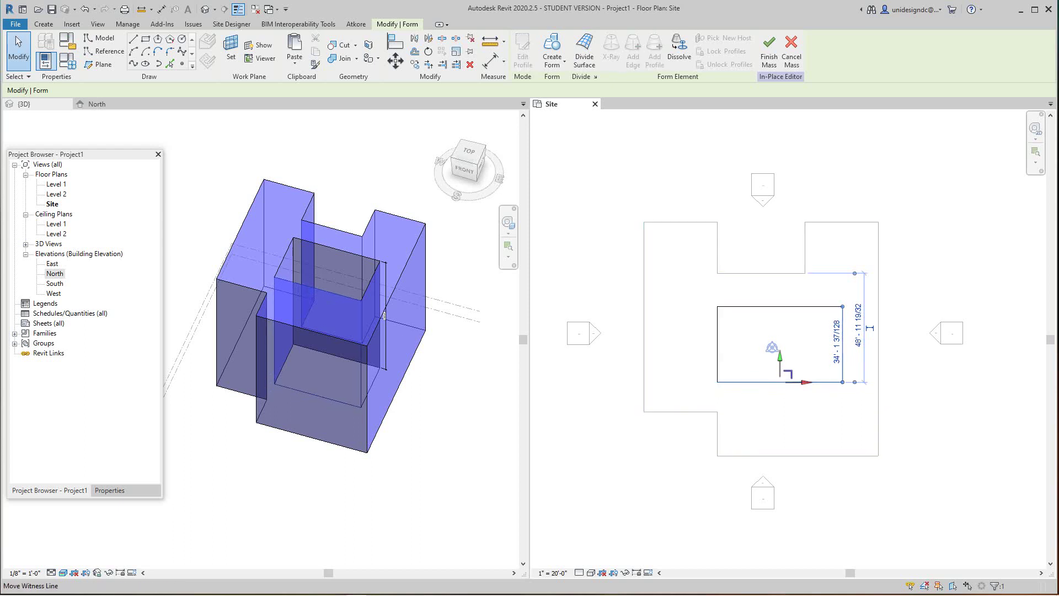
{"action": "key", "text": "Escape"}
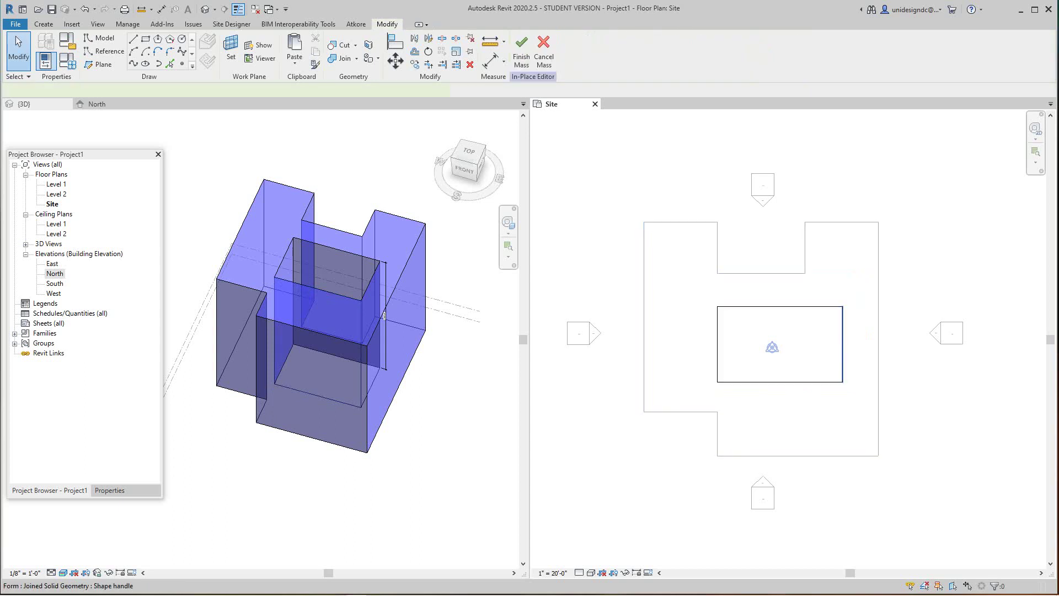
- Move the void's east edge west in the Site plan to line up with the notch's east side, about 39' wide
{"action": "left_click", "coordinate": [842, 353]}
{"action": "left_click_drag", "start_coordinate": [842, 356], "coordinate": [804, 356]}
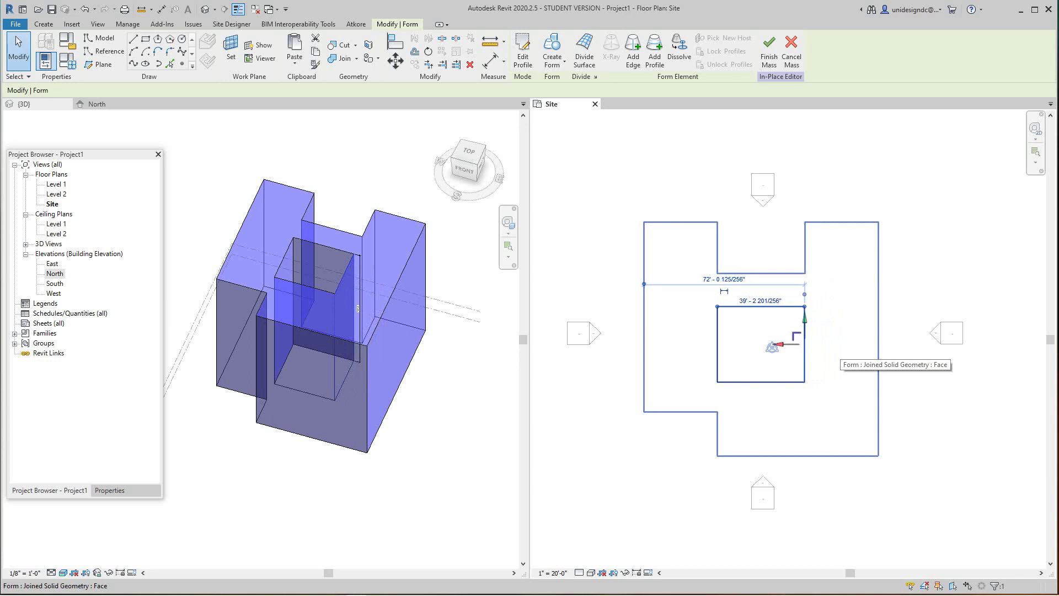
{"action": "key", "text": "Escape"}
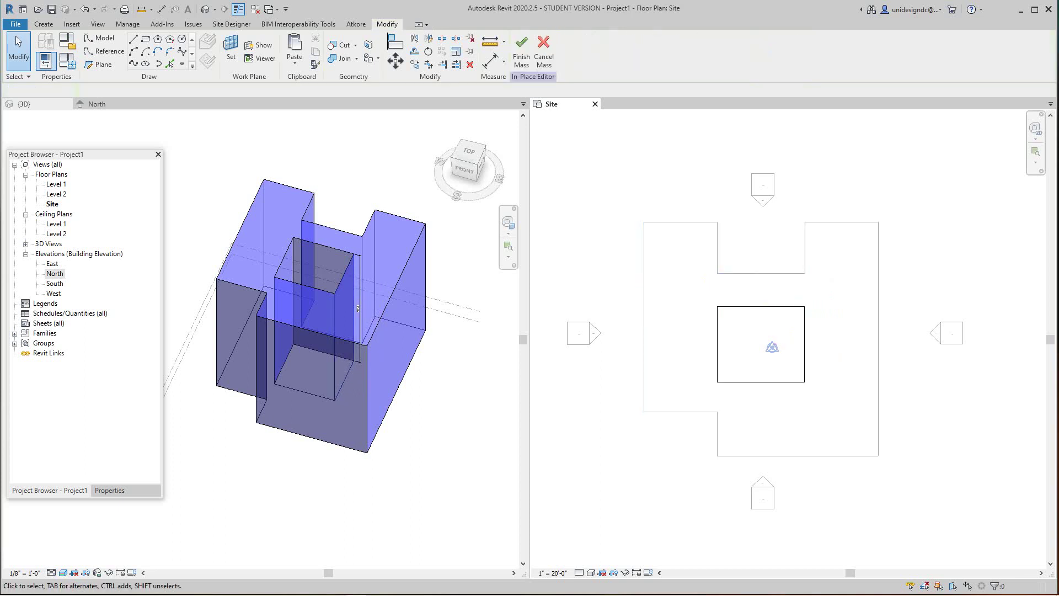
- Finish the in-place mass edit and examine the central opening from the opposite side in the 3D view
{"action": "left_click", "coordinate": [521, 52]}
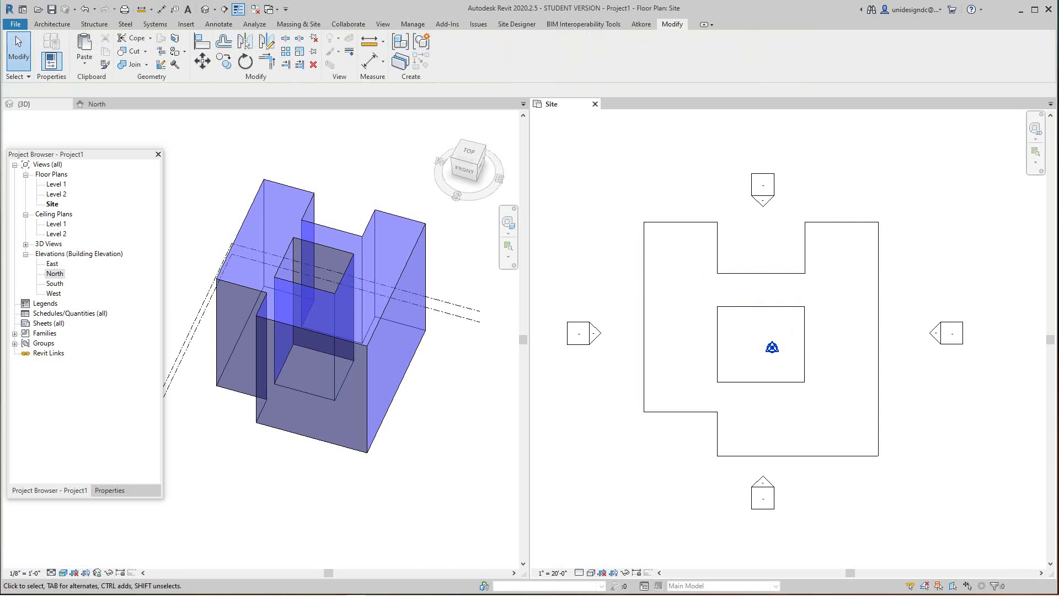
{"action": "left_click", "coordinate": [443, 118]}
{"action": "left_click_drag", "start_coordinate": [467, 165], "coordinate": [436, 226]}
{"action": "middle_click_drag", "start_coordinate": [328, 331], "coordinate": [419, 265], "text": "shift"}
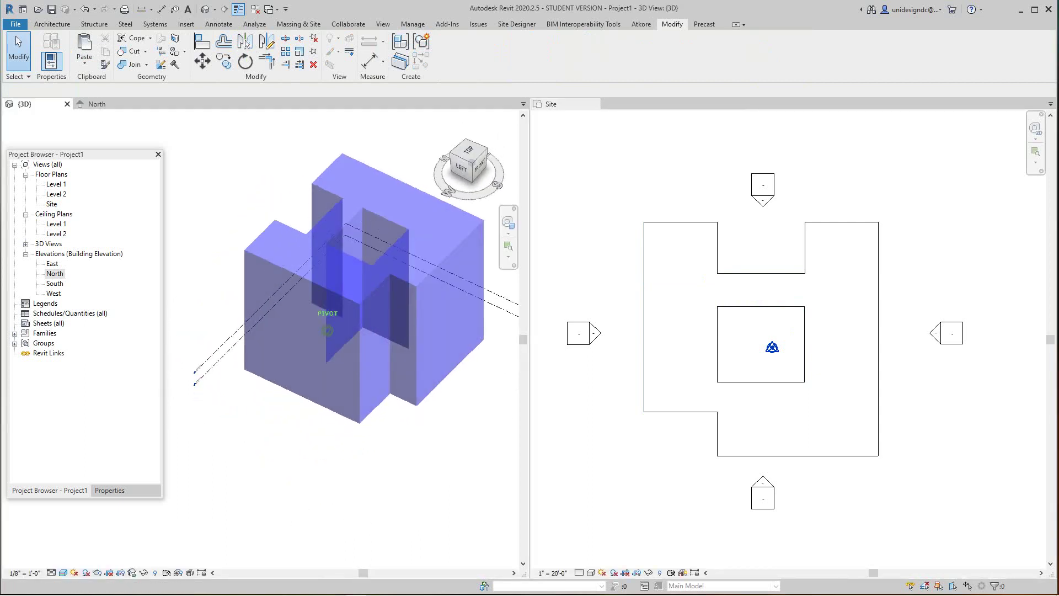
- Return the 3D view to its home orientation and compare the courtyard opening in 3D with its outline in the Site plan
{"action": "left_click", "coordinate": [443, 119]}
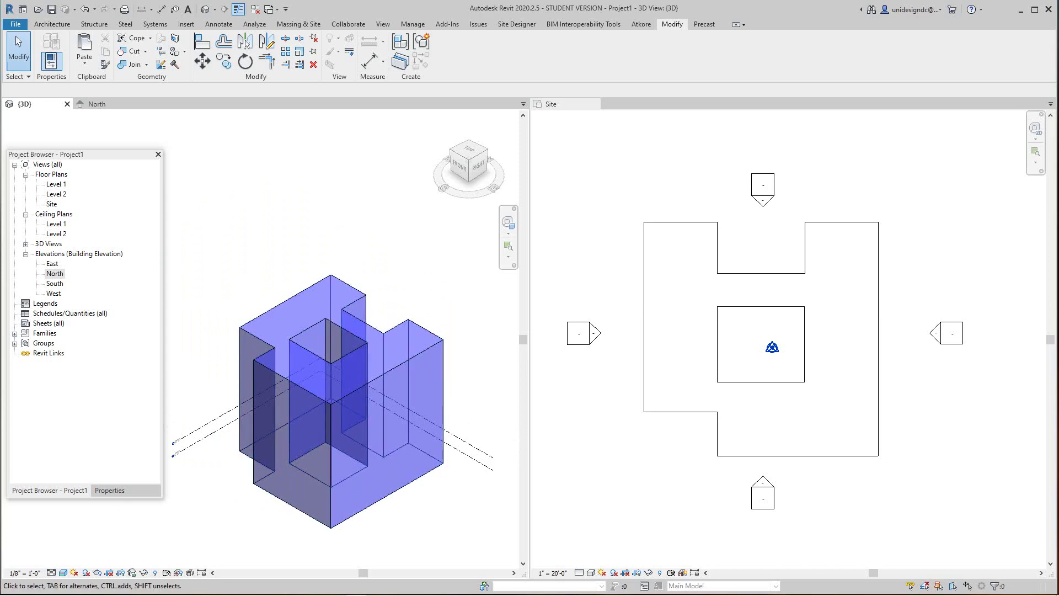
{"action": "scroll", "coordinate": [397, 520], "scroll_direction": "up", "scroll_amount": 2}
{"action": "scroll", "coordinate": [400, 522], "scroll_direction": "down", "scroll_amount": 3}
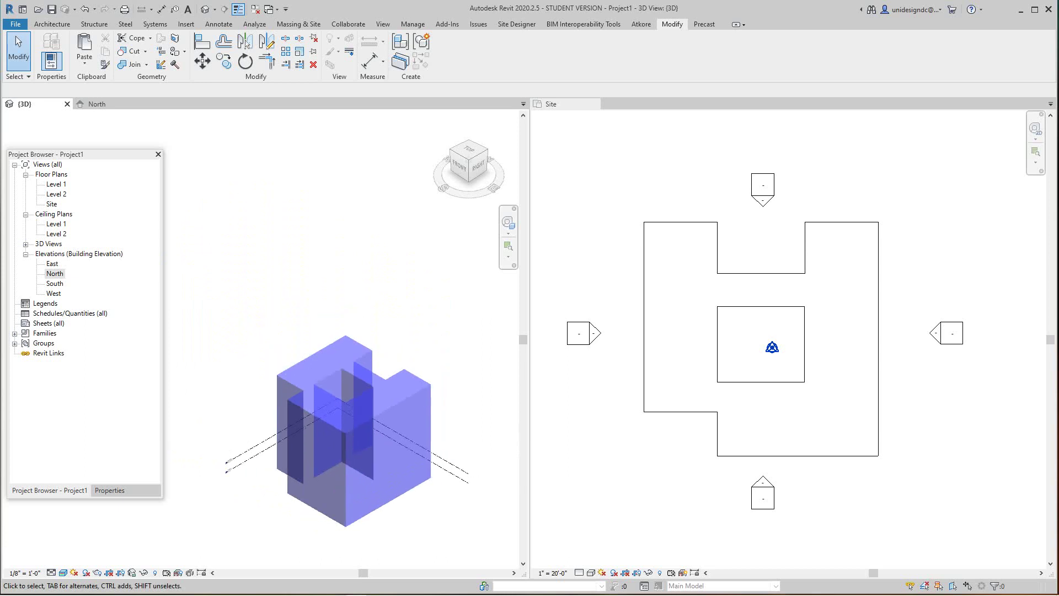
{"action": "scroll", "coordinate": [386, 523], "scroll_direction": "down", "scroll_amount": 1}
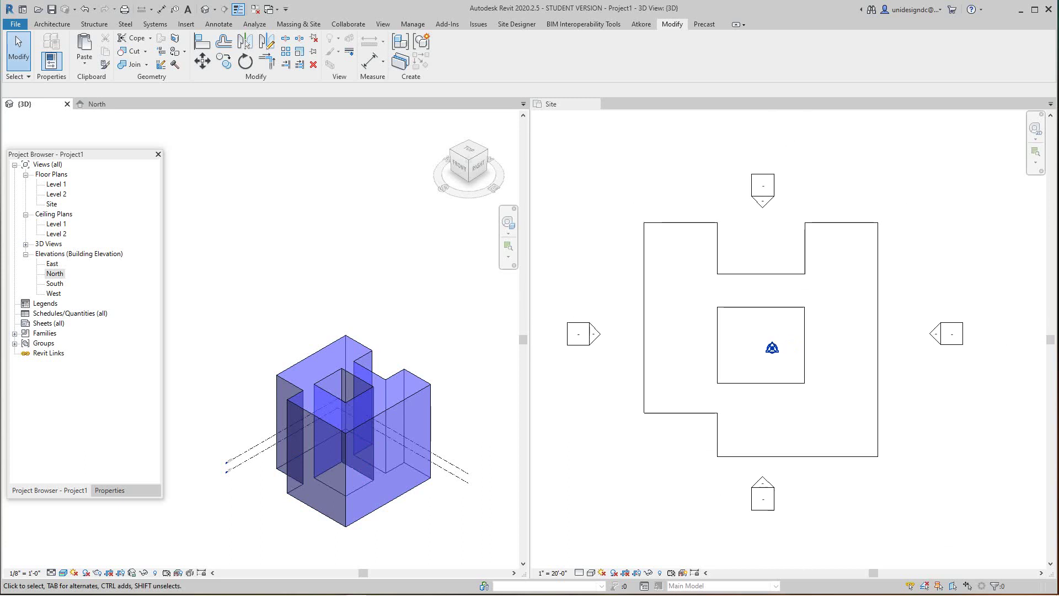
{"action": "scroll", "coordinate": [776, 274], "scroll_direction": "up", "scroll_amount": 1}
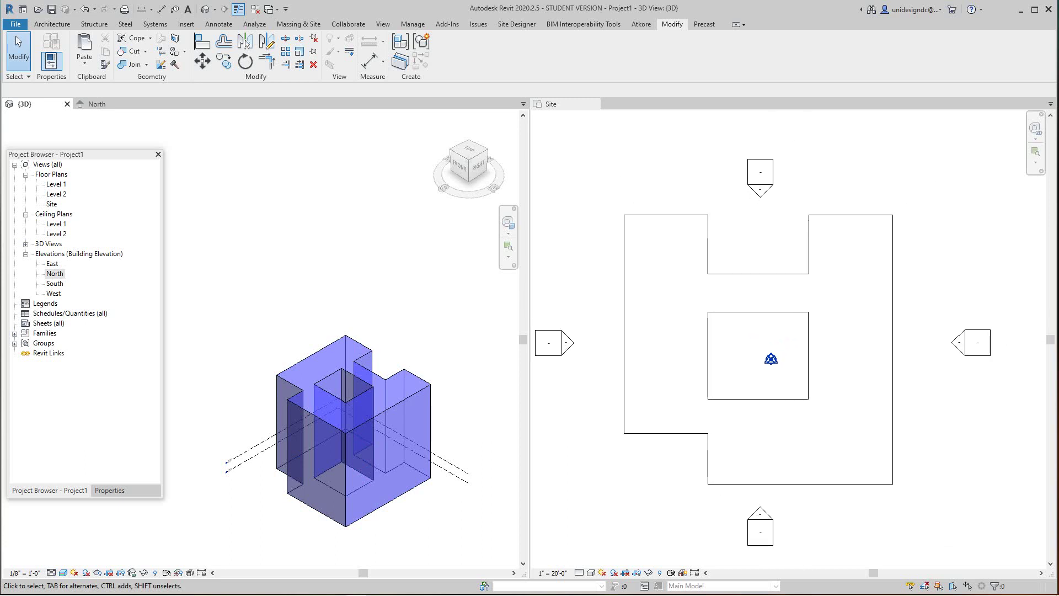
{"action": "scroll", "coordinate": [847, 345], "scroll_direction": "down", "scroll_amount": 1}
{"action": "left_click", "coordinate": [847, 345]}
{"action": "scroll", "coordinate": [817, 346], "scroll_direction": "down", "scroll_amount": 3}
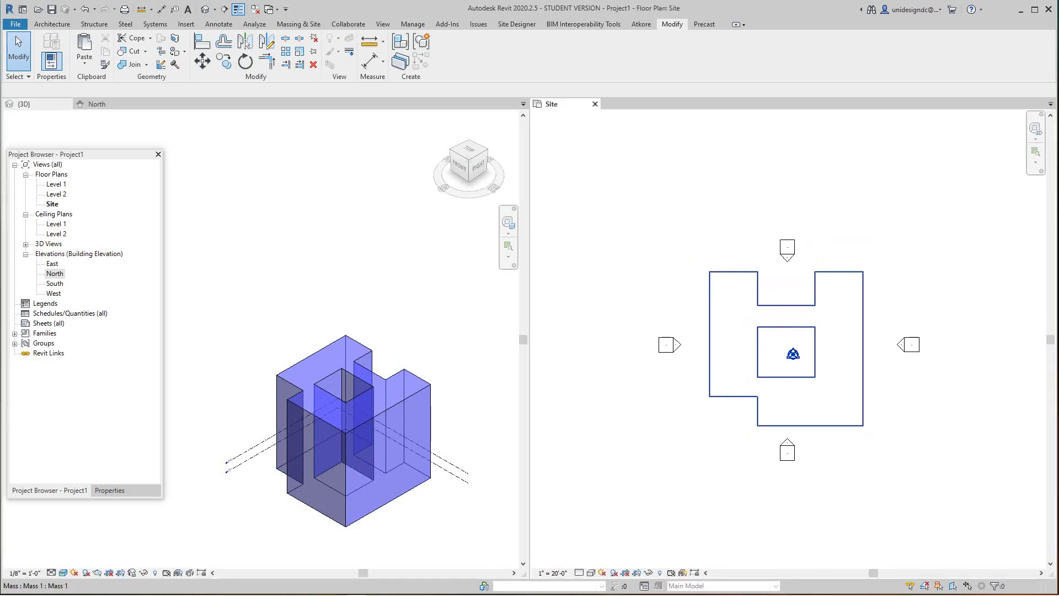
{"action": "scroll", "coordinate": [809, 326], "scroll_direction": "up", "scroll_amount": 2}
{"action": "scroll", "coordinate": [850, 353], "scroll_direction": "down", "scroll_amount": 1}
{"action": "middle_click_drag", "start_coordinate": [850, 353], "coordinate": [792, 352]}
{"action": "scroll", "coordinate": [792, 351], "scroll_direction": "up", "scroll_amount": 3}
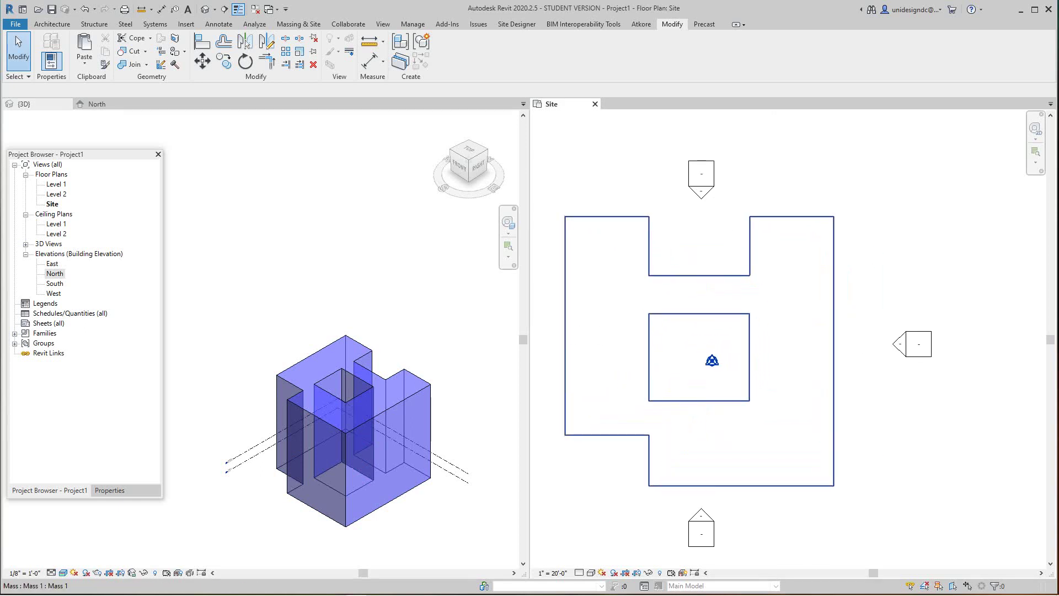
{"action": "scroll", "coordinate": [793, 351], "scroll_direction": "down", "scroll_amount": 3}
{"action": "left_click", "coordinate": [346, 427]}
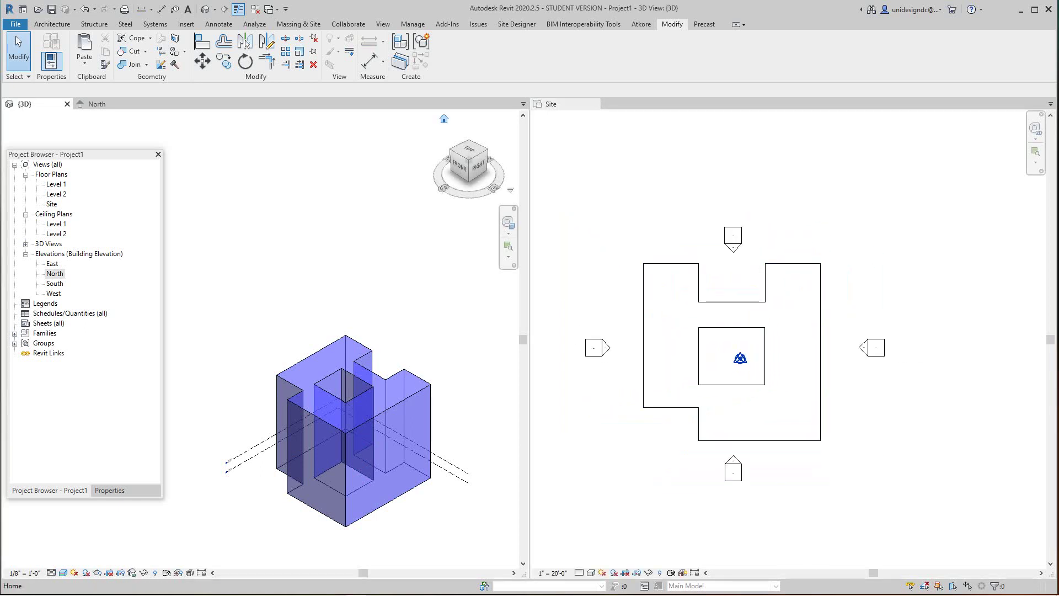
- Open the building mass for in-place editing from the 3D view
{"action": "scroll", "coordinate": [346, 426], "scroll_direction": "up", "scroll_amount": 1}
{"action": "scroll", "coordinate": [474, 557], "scroll_direction": "up", "scroll_amount": 3}
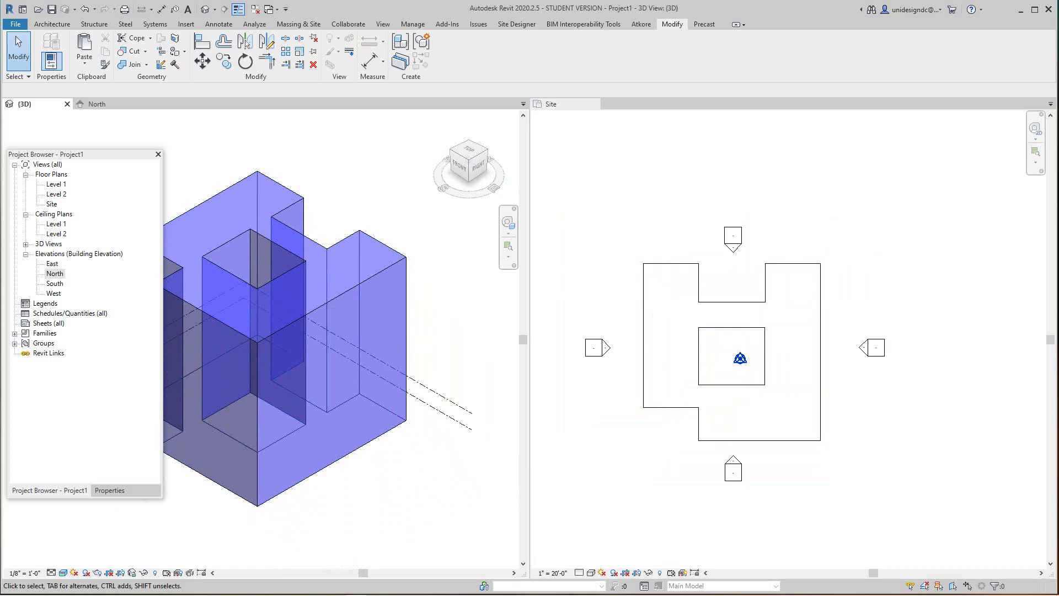
{"action": "scroll", "coordinate": [278, 473], "scroll_direction": "down", "scroll_amount": 2}
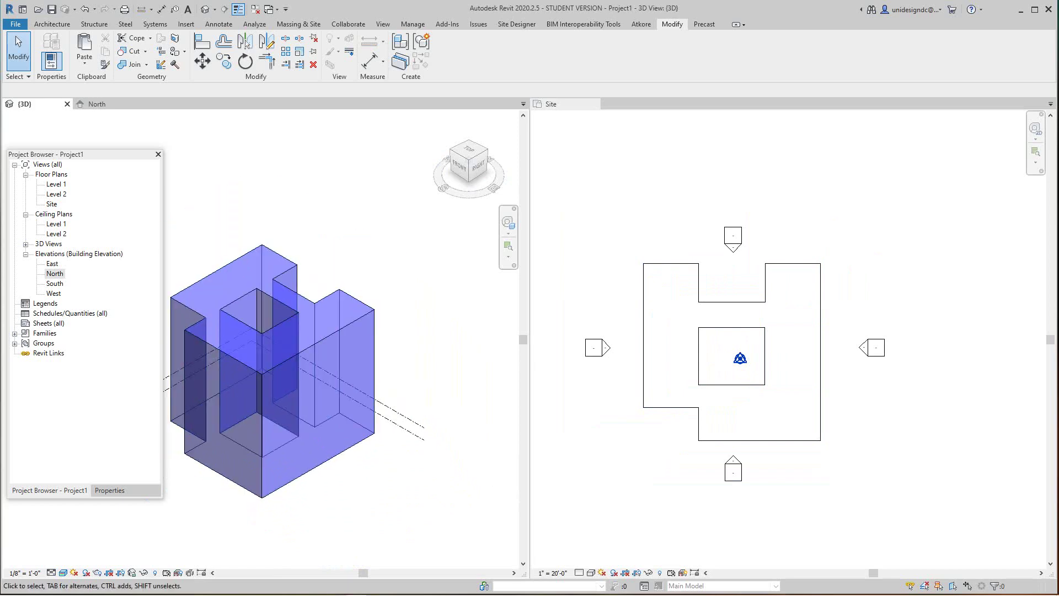
{"action": "left_click", "coordinate": [316, 466]}
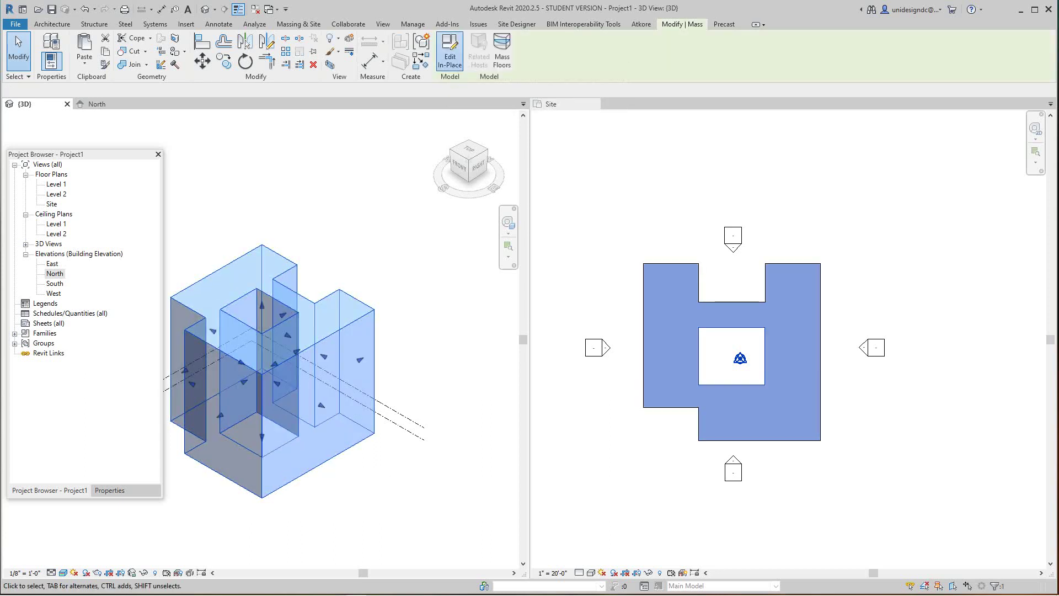
{"action": "left_click", "coordinate": [450, 55]}
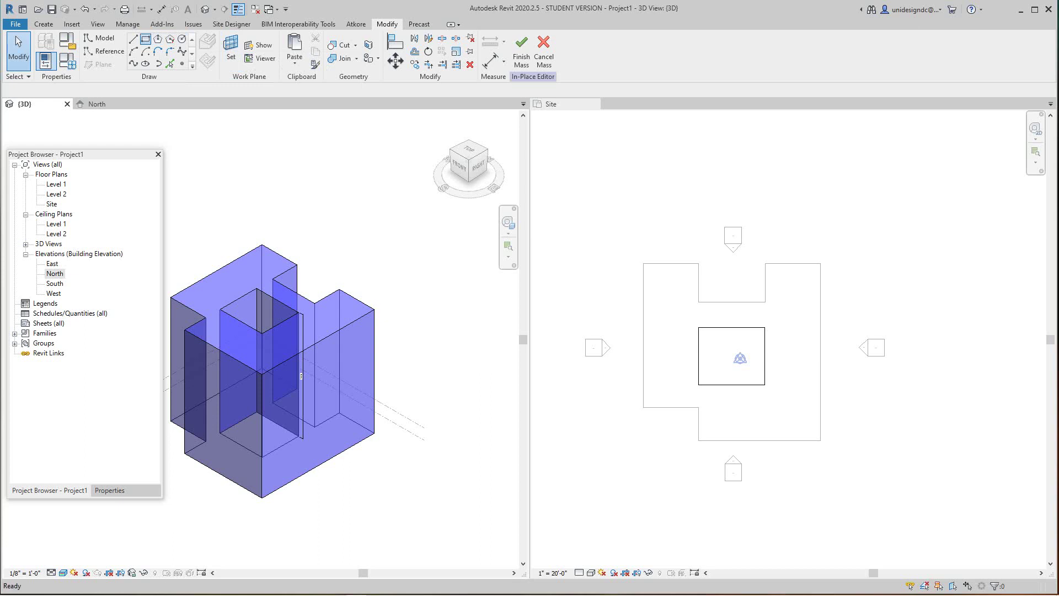
{"action": "left_click", "coordinate": [145, 38]}
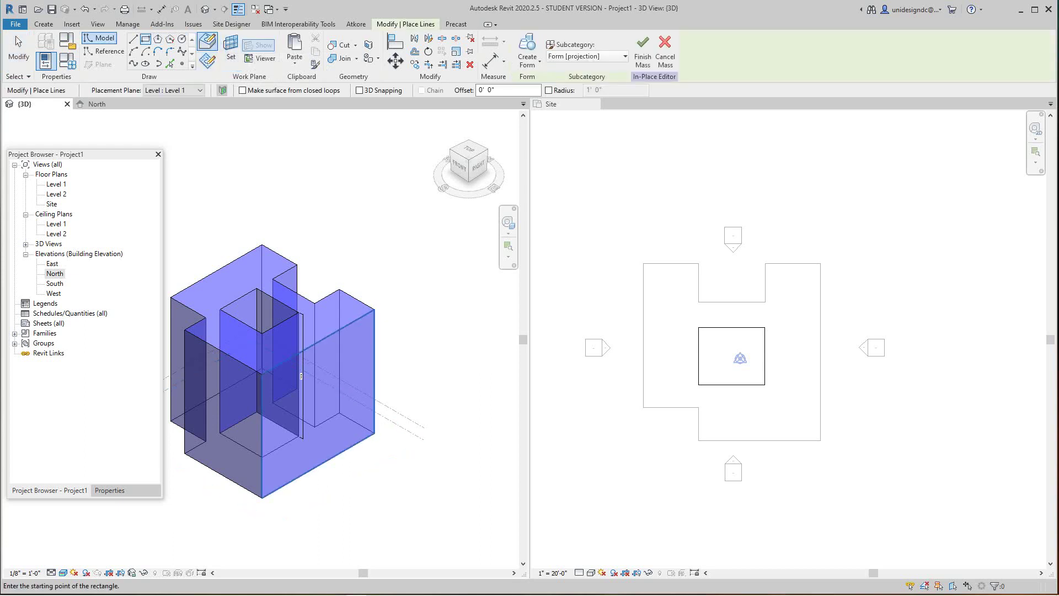
{"action": "left_click", "coordinate": [301, 376]}
{"action": "scroll", "coordinate": [302, 377], "scroll_direction": "up", "scroll_amount": 3}
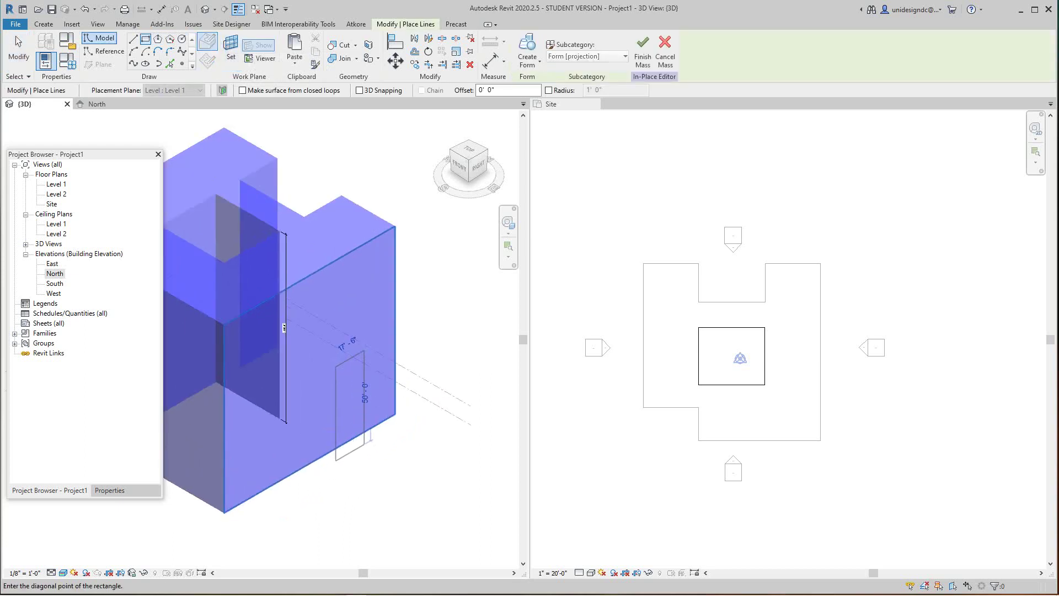
{"action": "right_click", "coordinate": [284, 328]}
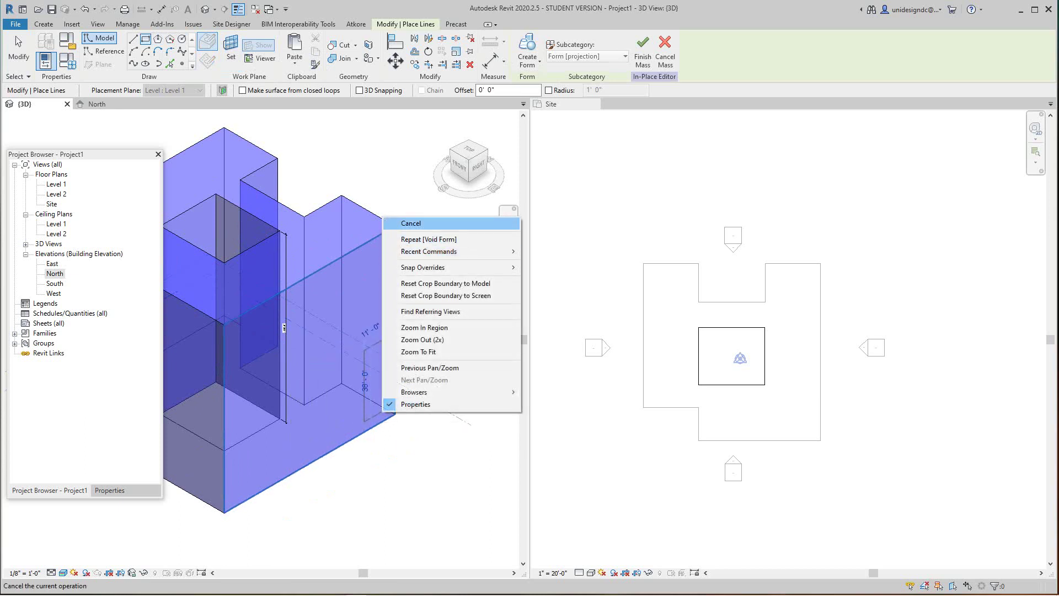
{"action": "left_click", "coordinate": [411, 222]}
{"action": "key", "text": "Return"}
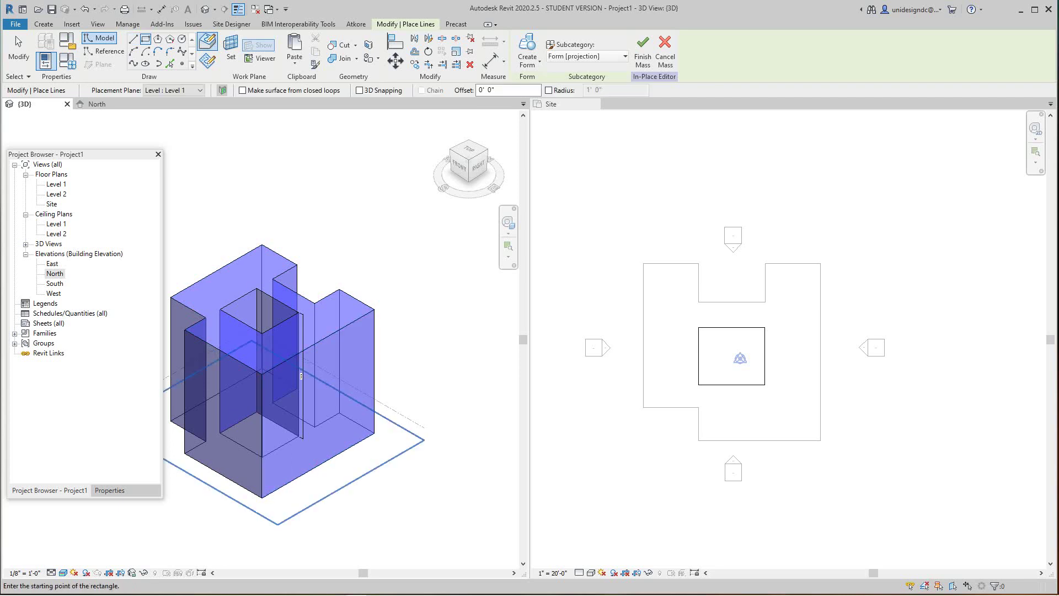
{"action": "scroll", "coordinate": [301, 376], "scroll_direction": "up", "scroll_amount": 5}
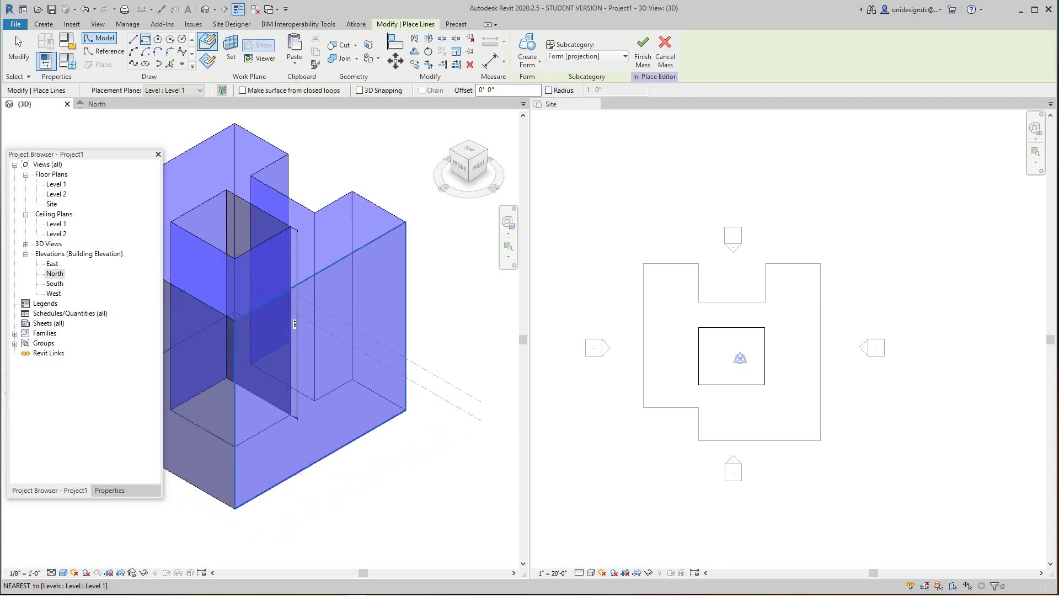
{"action": "left_click", "coordinate": [302, 468]}
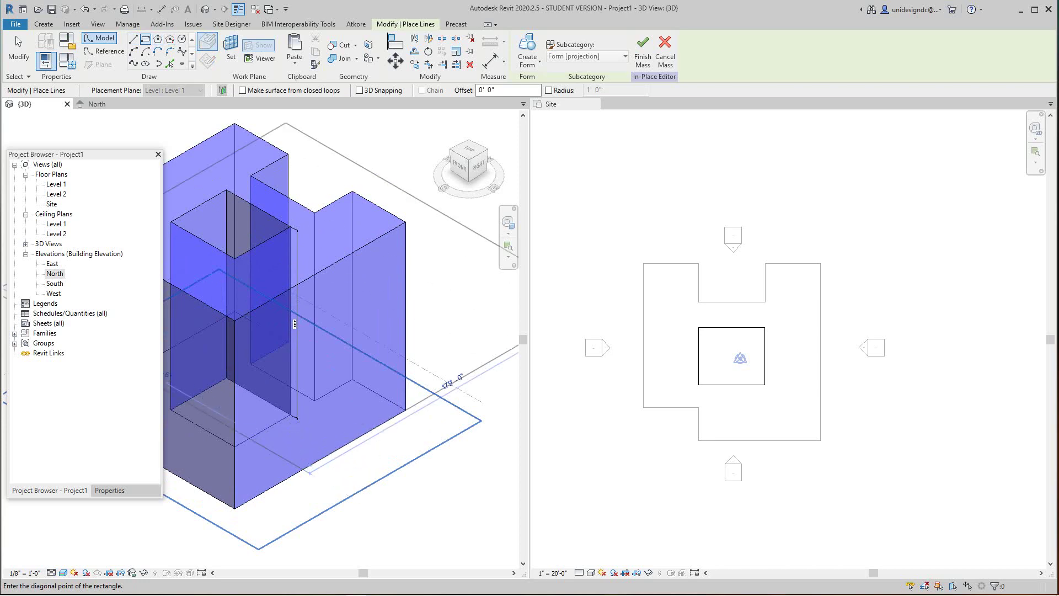
{"action": "key", "text": "Escape"}
{"action": "key", "text": "Escape"}
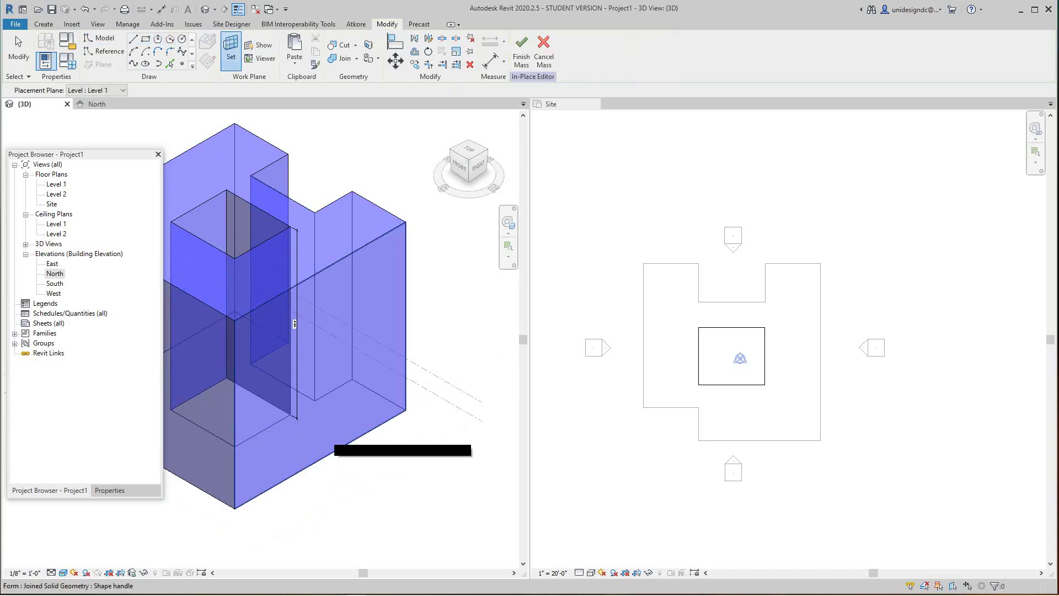
- Set the mass's right-side face as the work plane and draw a rectangle on its base edge, about 22' wide and 27' high
{"action": "key", "text": "Return"}
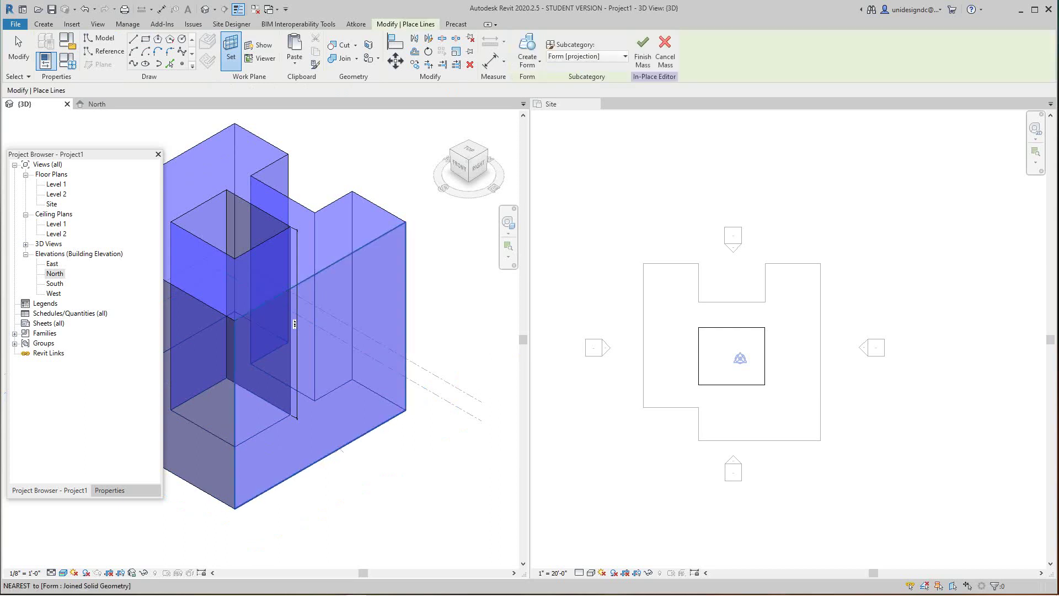
{"action": "key", "text": "Tab"}
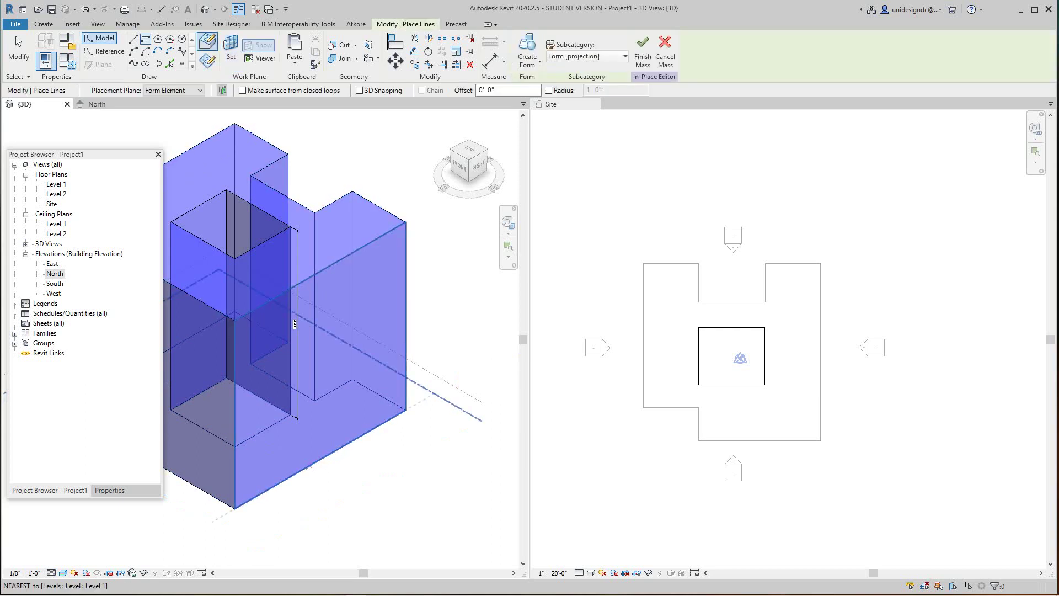
{"action": "left_click", "coordinate": [309, 463]}
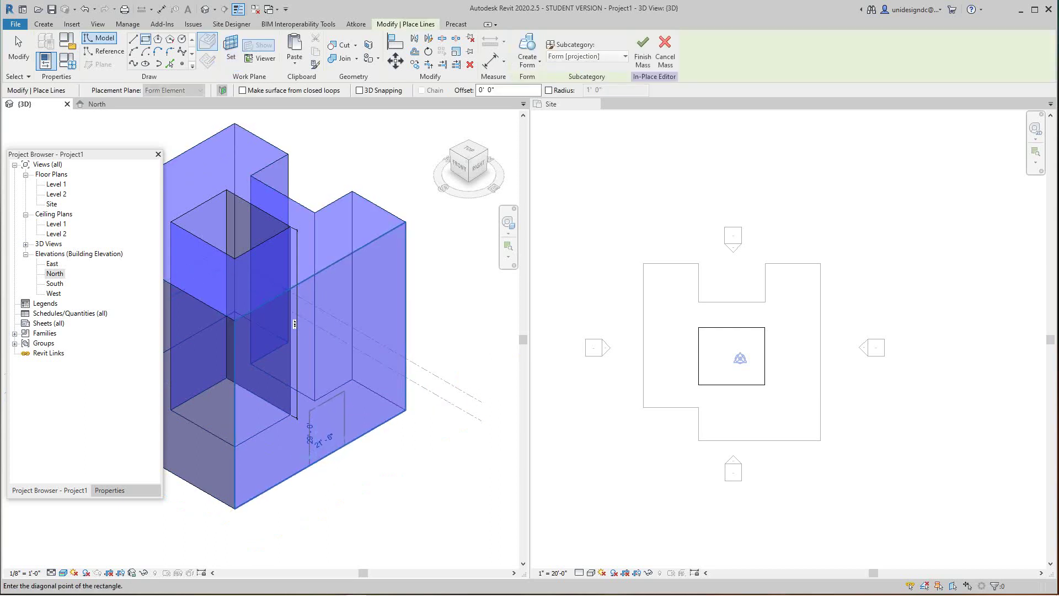
{"action": "scroll", "coordinate": [342, 390], "scroll_direction": "up", "scroll_amount": 1}
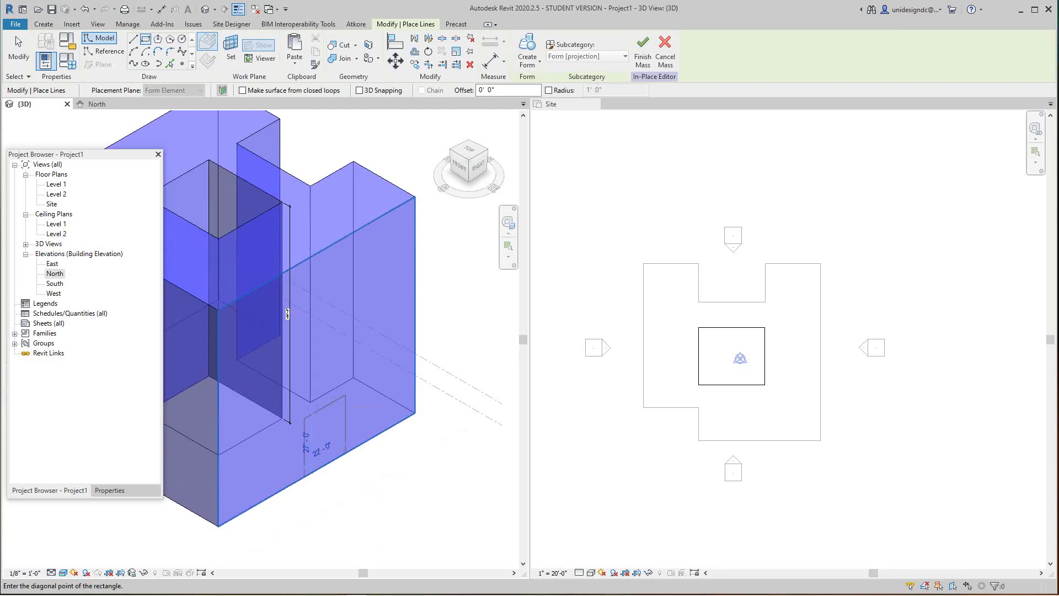
{"action": "left_click", "coordinate": [305, 476]}
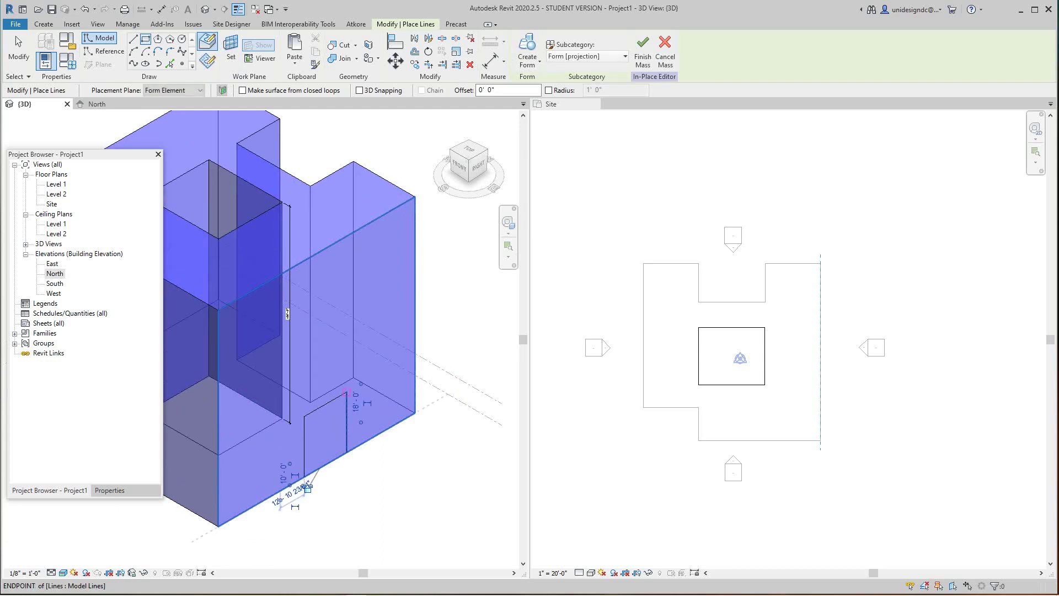
{"action": "scroll", "coordinate": [287, 314], "scroll_direction": "down", "scroll_amount": 1}
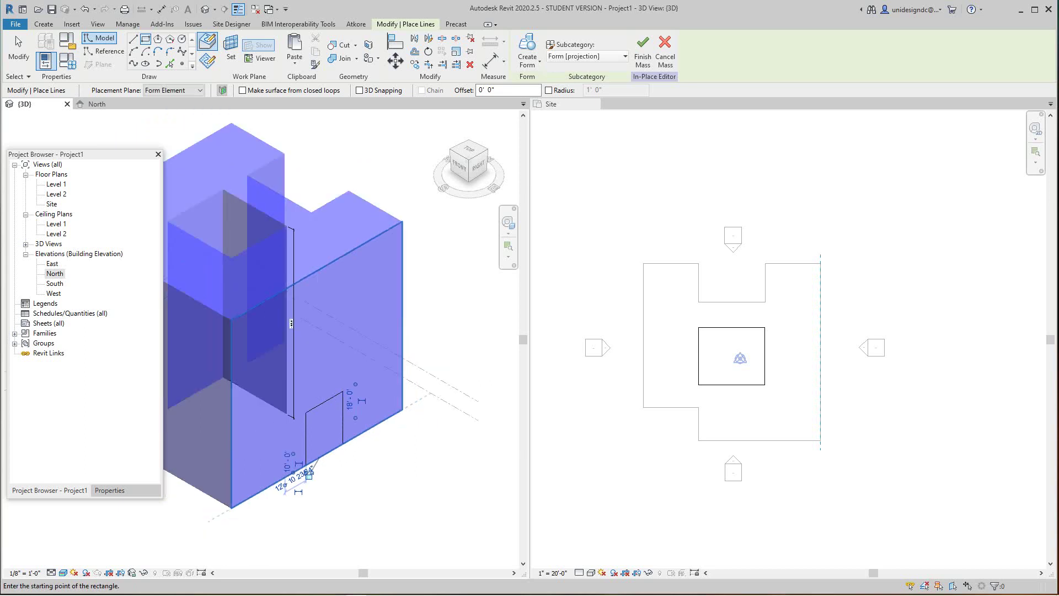
{"action": "key", "text": "Escape"}
{"action": "key", "text": "Escape"}
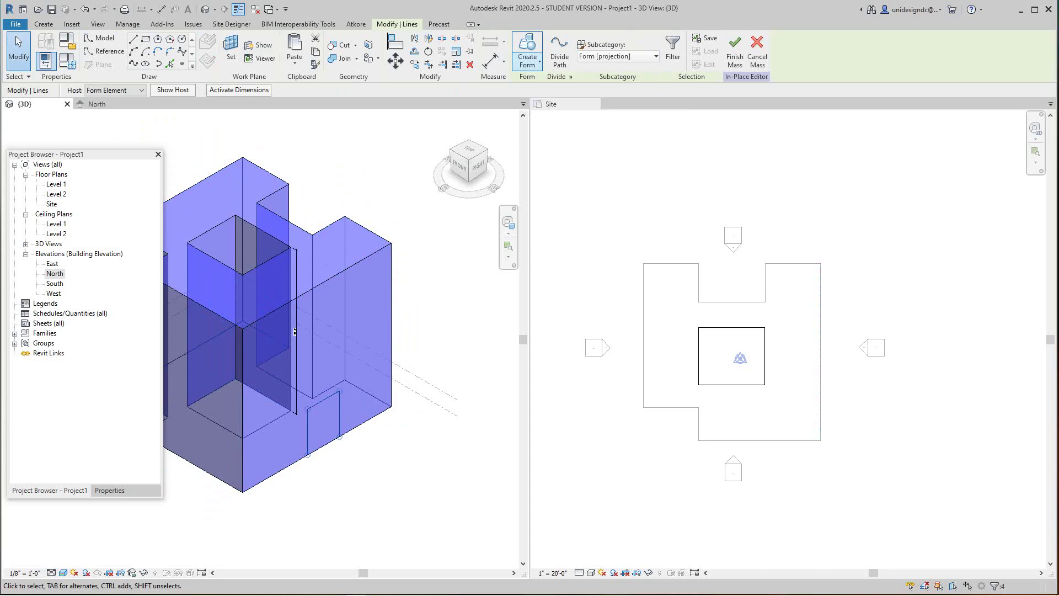
- Create a void form from the rectangle and extend its inner face into the mass until it reaches the courtyard void
{"action": "left_click", "coordinate": [527, 61]}
{"action": "left_click", "coordinate": [539, 104]}
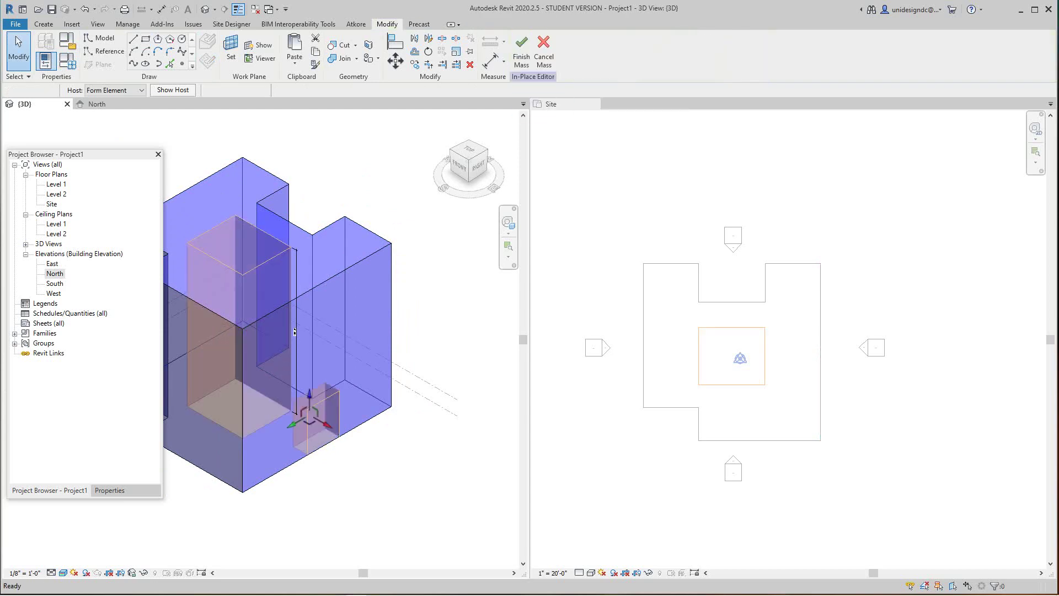
{"action": "middle_click_drag", "start_coordinate": [312, 443], "coordinate": [346, 470]}
{"action": "scroll", "coordinate": [346, 471], "scroll_direction": "up", "scroll_amount": 2}
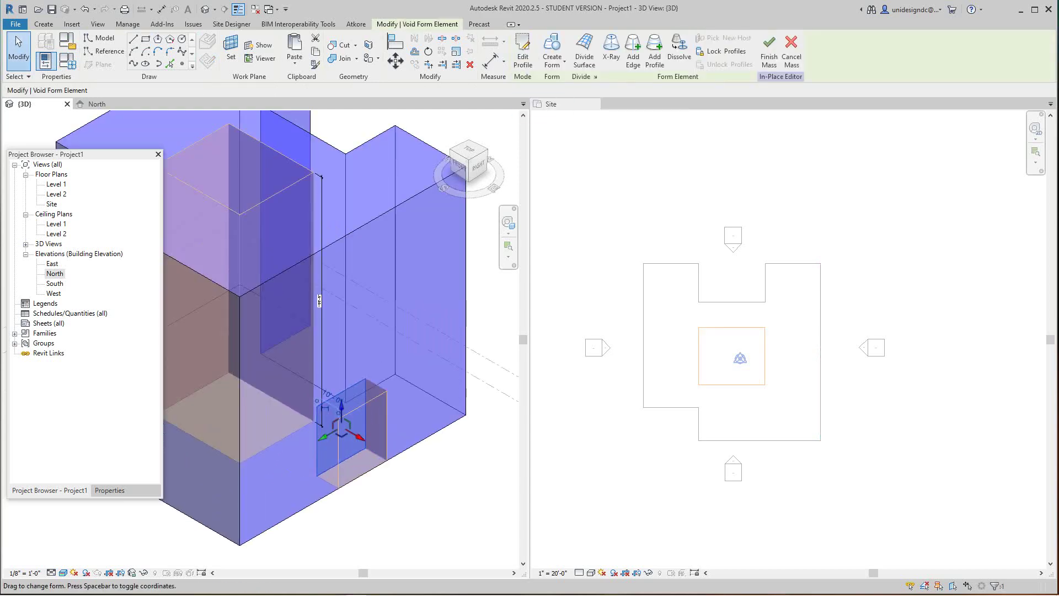
{"action": "left_click_drag", "start_coordinate": [358, 436], "coordinate": [314, 424]}
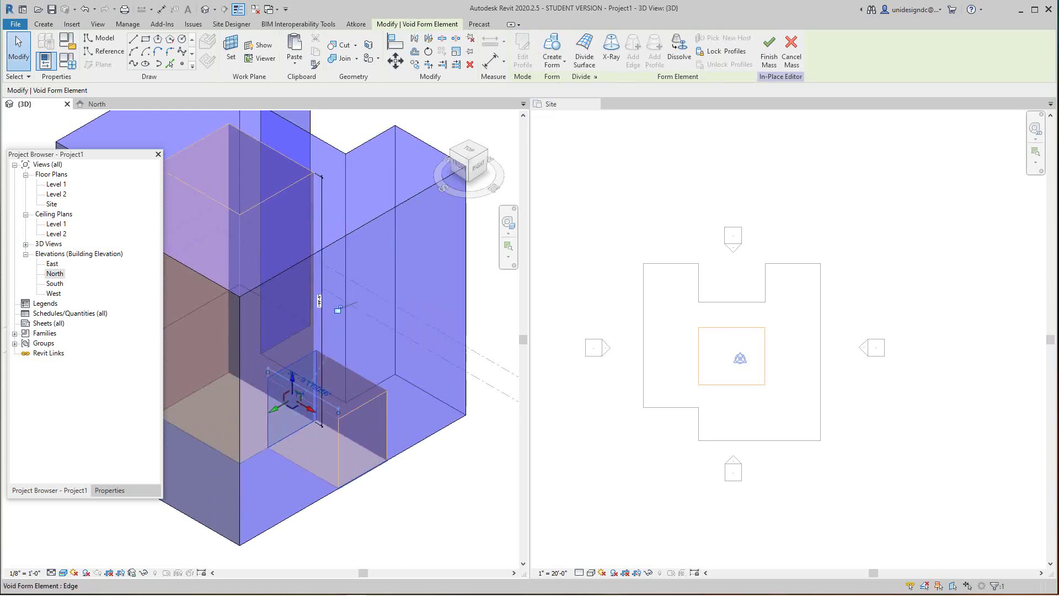
{"action": "key", "text": "Escape"}
- Change the 3D view's visual style to Consistent Colors
{"action": "scroll", "coordinate": [412, 502], "scroll_direction": "down", "scroll_amount": 3}
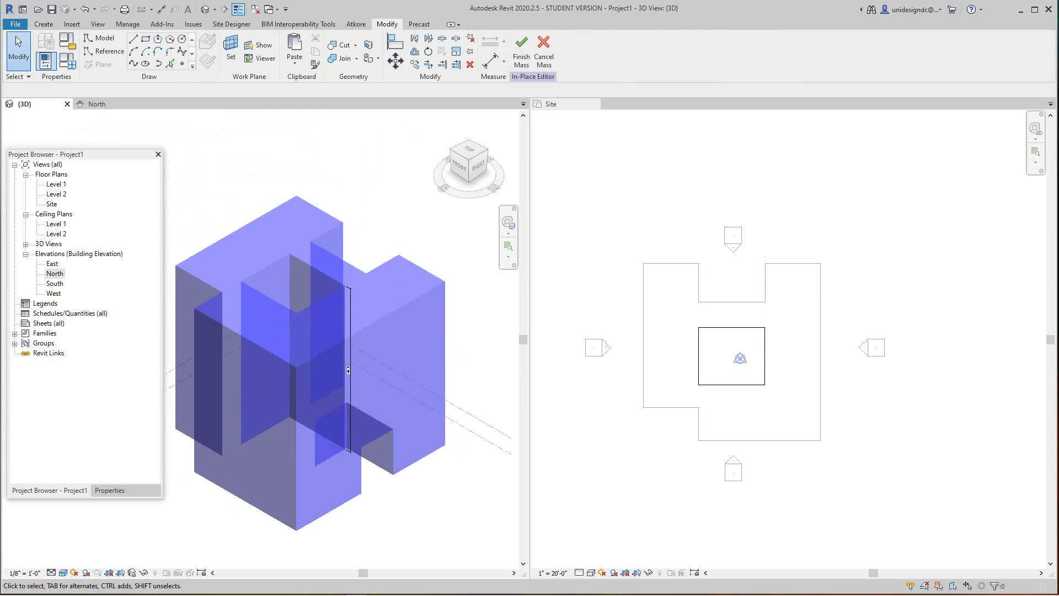
{"action": "left_click_drag", "start_coordinate": [476, 163], "coordinate": [465, 161]}
{"action": "mouse_move", "coordinate": [352, 393]}
{"action": "middle_mouse_down", "text": "shift"}
{"action": "mouse_move", "coordinate": [338, 386]}
{"action": "mouse_move", "coordinate": [302, 404]}
{"action": "mouse_move", "coordinate": [353, 398]}
{"action": "mouse_move", "coordinate": [357, 387]}
{"action": "middle_mouse_up", "text": "shift"}
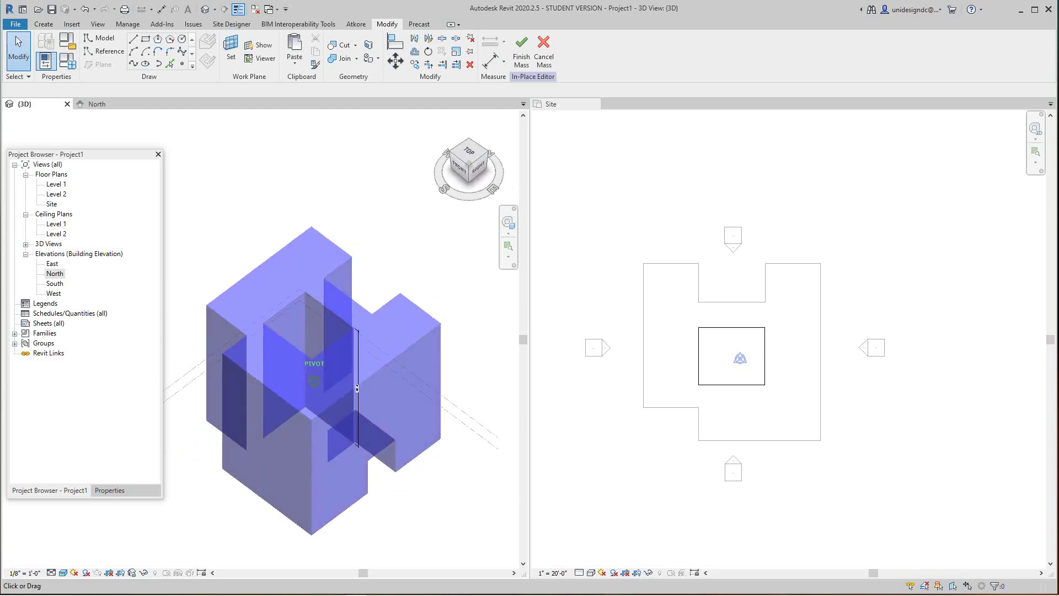
{"action": "scroll", "coordinate": [389, 276], "scroll_direction": "down", "scroll_amount": 1}
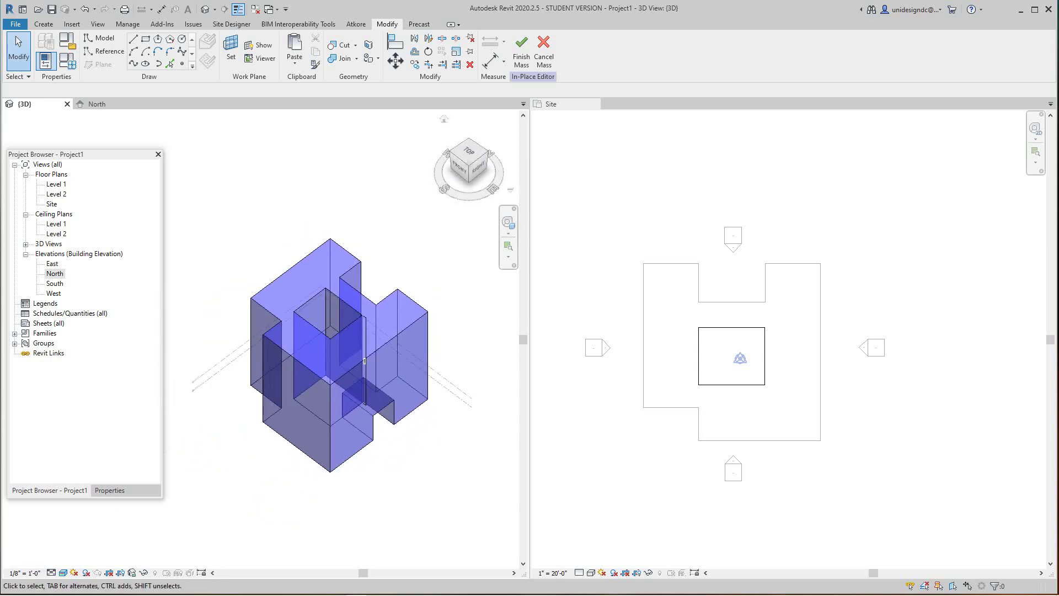
{"action": "scroll", "coordinate": [364, 361], "scroll_direction": "up", "scroll_amount": 3}
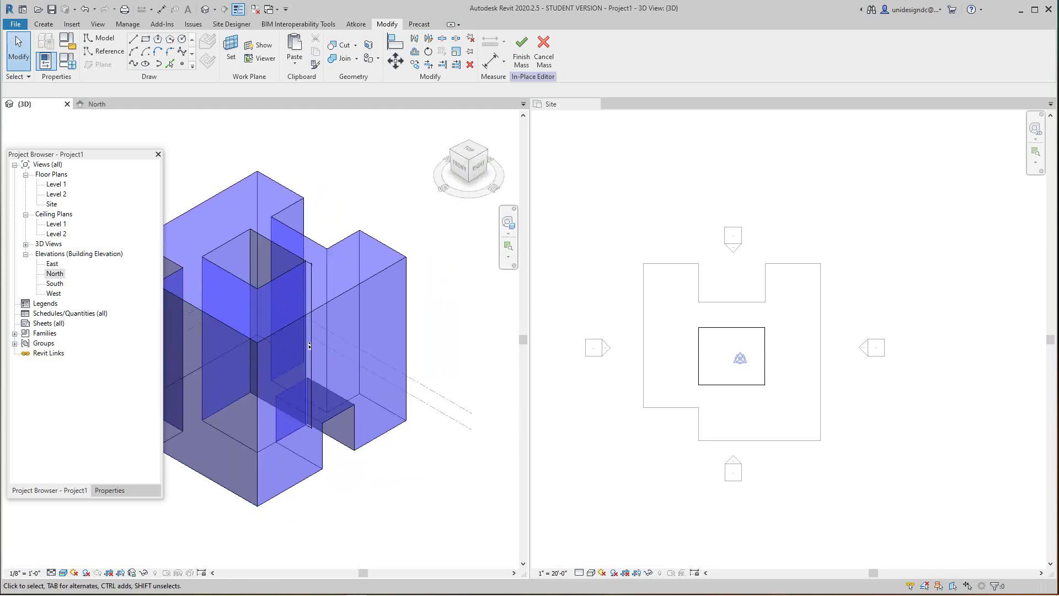
{"action": "left_click", "coordinate": [63, 573]}
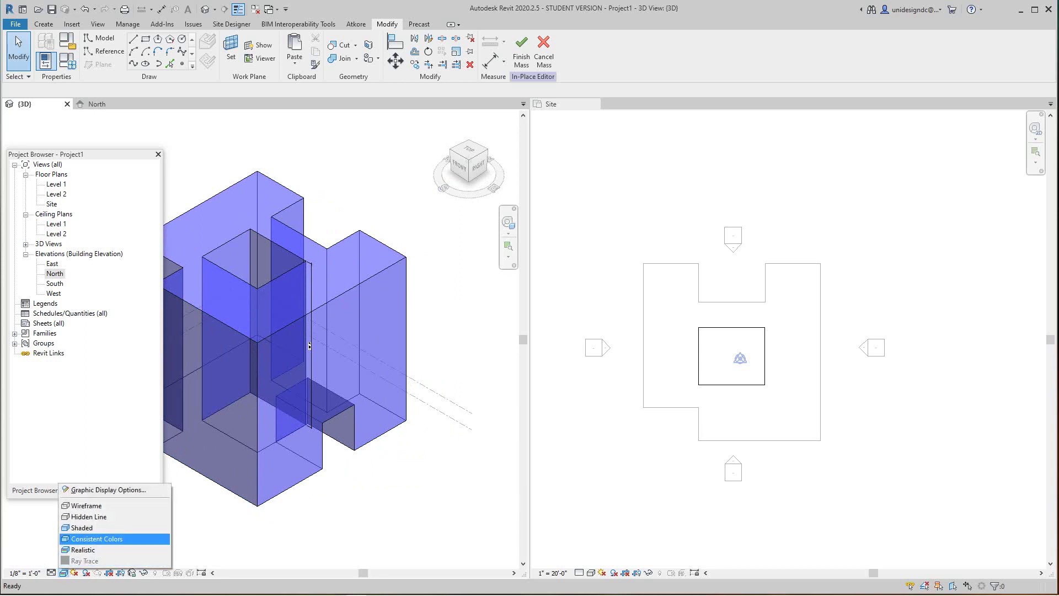
{"action": "left_click", "coordinate": [89, 539]}
- Examine the side passage and the courtyard opening in the 3D view
{"action": "scroll", "coordinate": [309, 345], "scroll_direction": "down", "scroll_amount": 3}
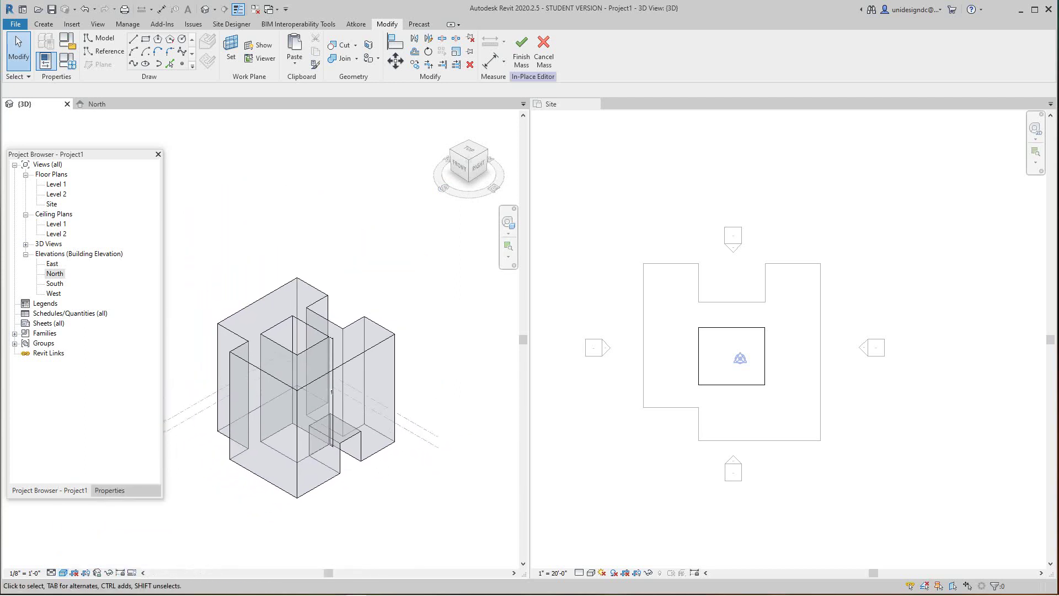
{"action": "middle_click_drag", "start_coordinate": [331, 391], "coordinate": [317, 415], "text": "shift"}
{"action": "left_click_drag", "start_coordinate": [468, 160], "coordinate": [488, 138]}
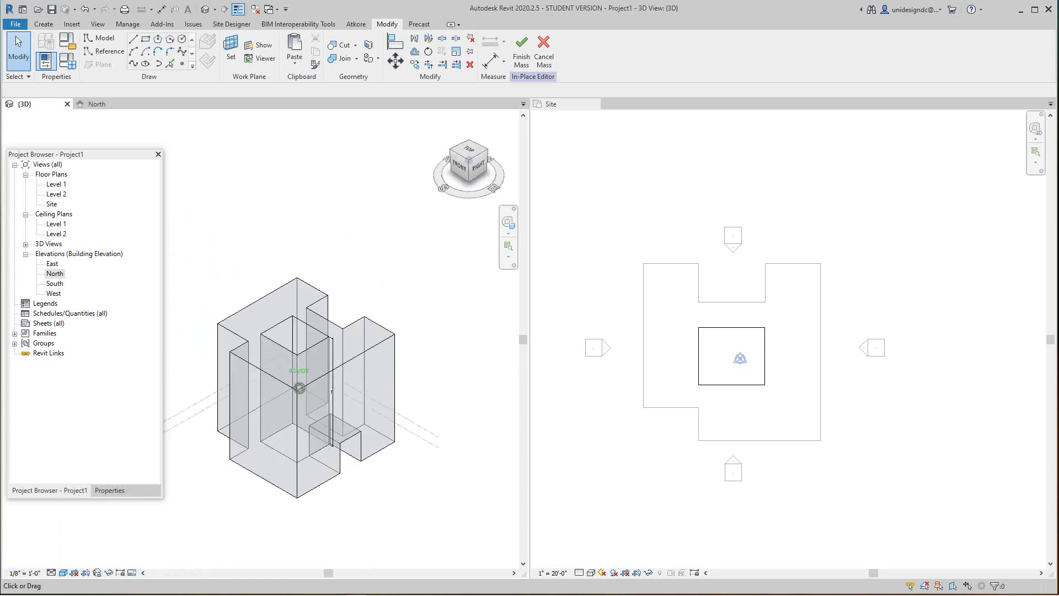
{"action": "scroll", "coordinate": [352, 362], "scroll_direction": "down", "scroll_amount": 1}
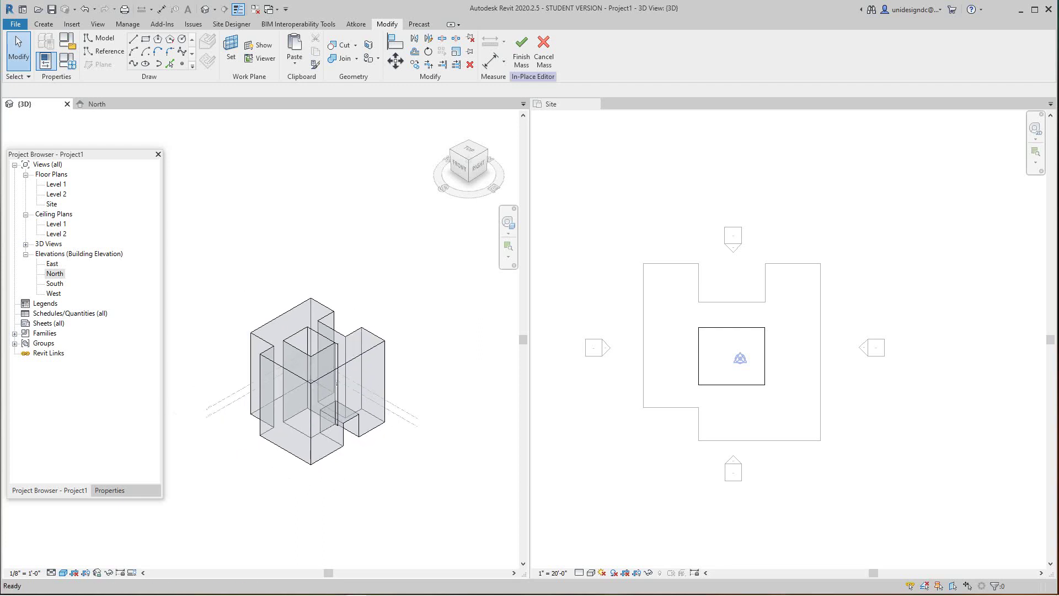
{"action": "scroll", "coordinate": [337, 383], "scroll_direction": "up", "scroll_amount": 4}
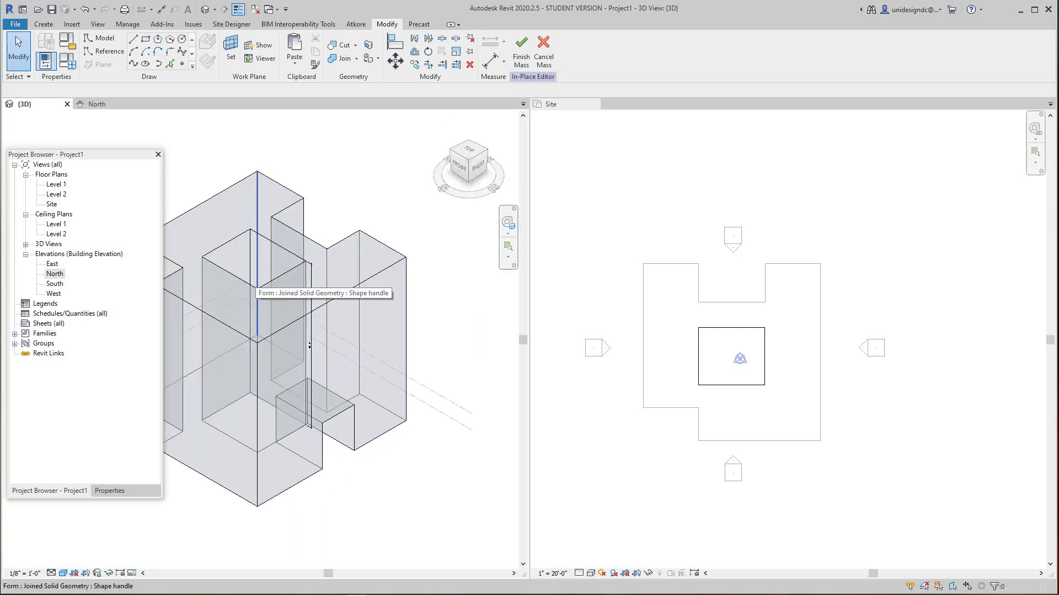
{"action": "scroll", "coordinate": [309, 346], "scroll_direction": "down", "scroll_amount": 3}
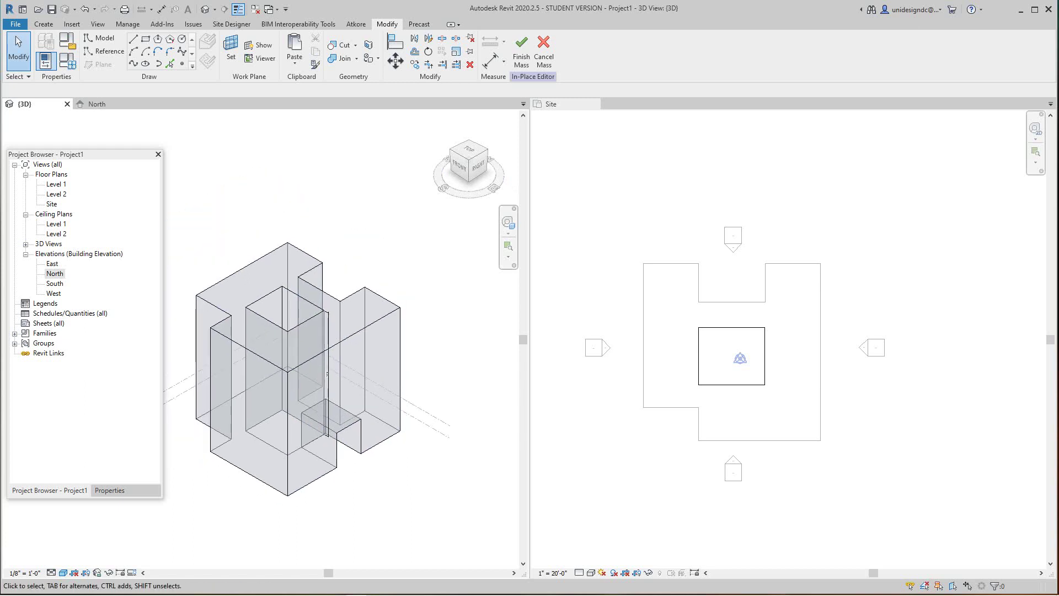